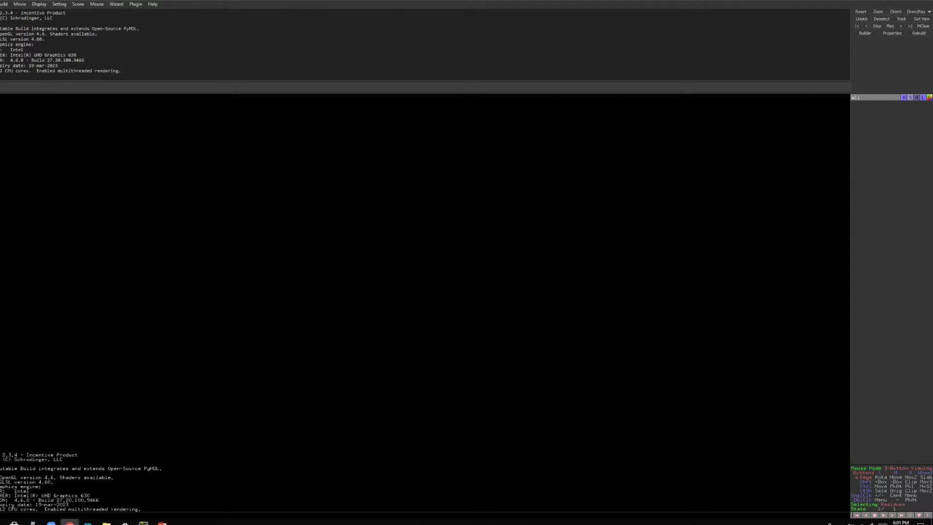
- Type the fetch command for entry 5zln into the PyMOL command line
{"action": "left_click", "coordinate": [279, 86]}
{"action": "type", "text": "fetch"}
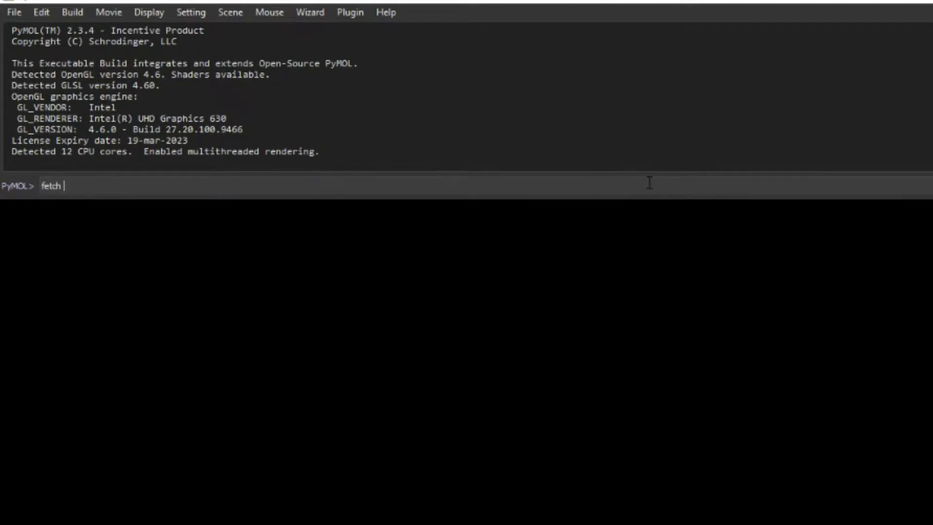
{"action": "type", "text": "5dn"}
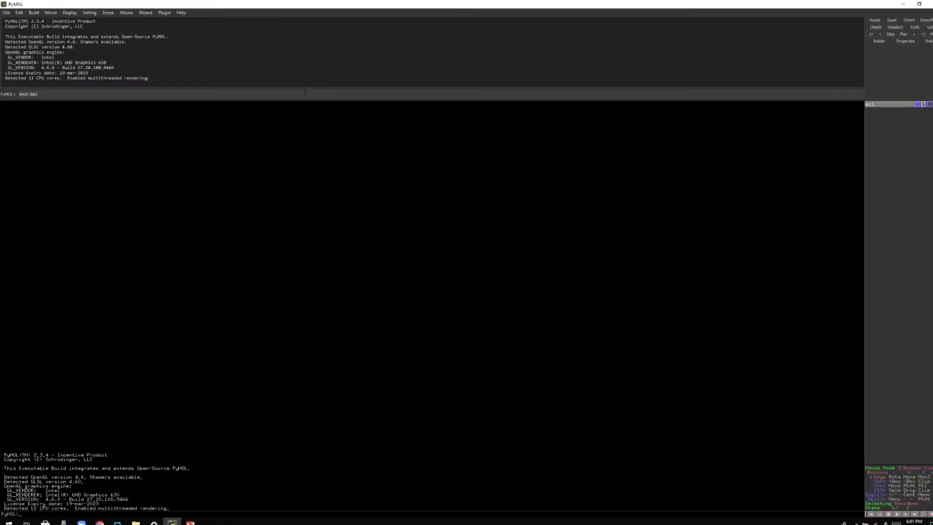
- Fetch 5zln and rotate the TLR9–DNA complex toward a face-on ring view
{"action": "key", "text": "Return"}
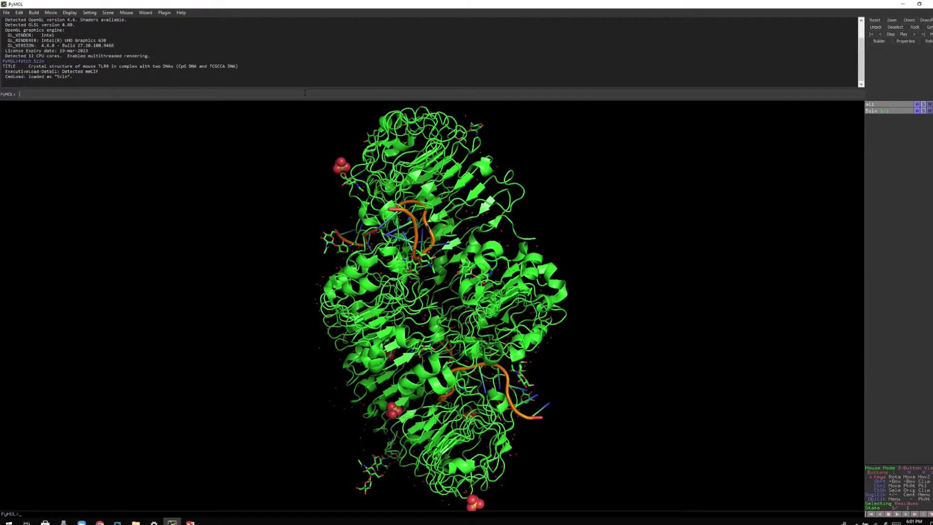
{"action": "left_click_drag", "start_coordinate": [446, 191], "coordinate": [349, 297]}
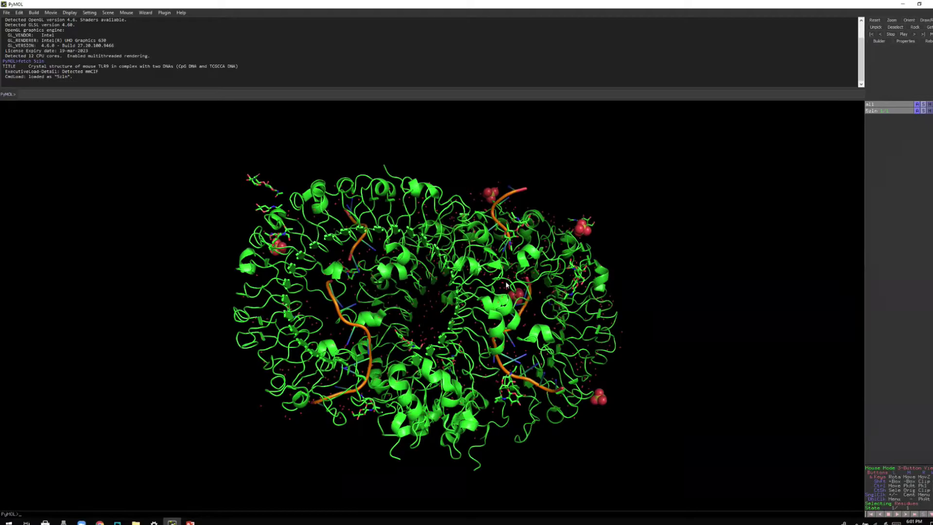
{"action": "left_click_drag", "start_coordinate": [508, 284], "coordinate": [365, 221]}
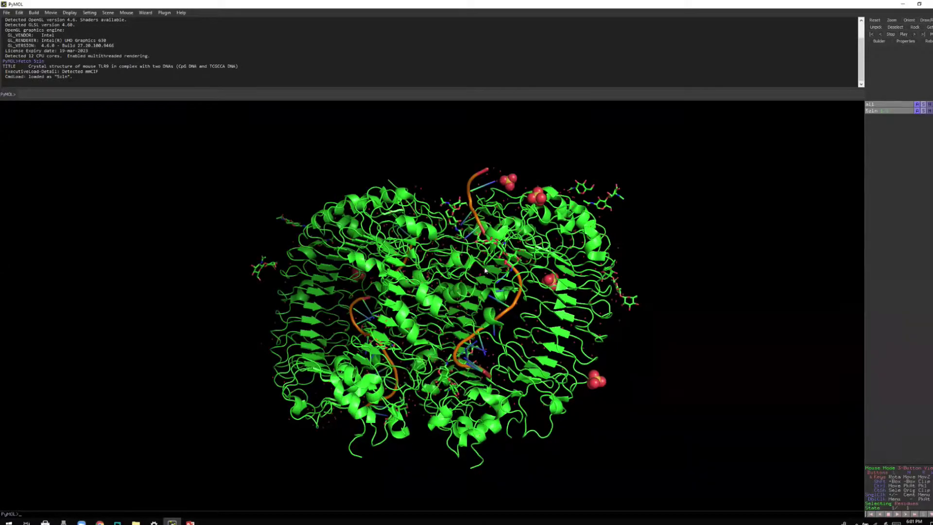
{"action": "left_click_drag", "start_coordinate": [476, 283], "coordinate": [382, 292]}
{"action": "left_click_drag", "start_coordinate": [650, 341], "coordinate": [563, 331]}
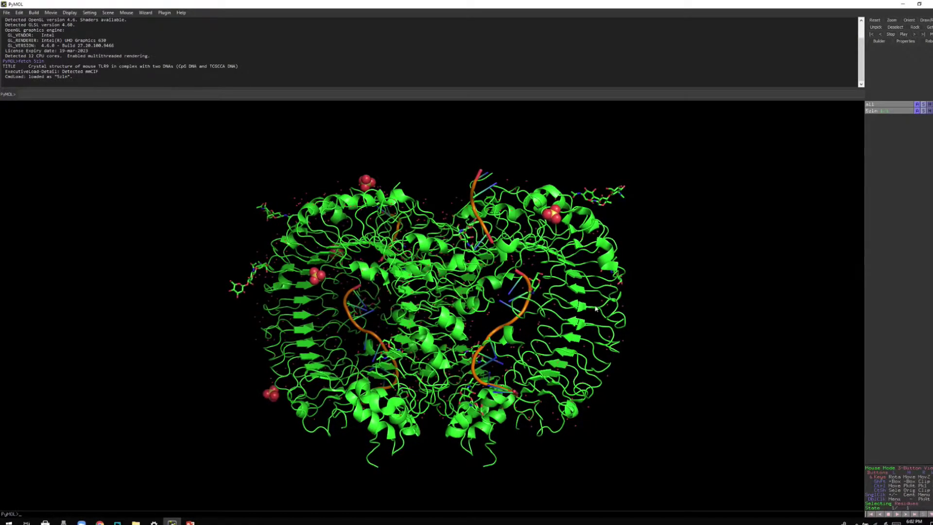
- Shift the molecule left and turn it about its vertical axis to widen the central gap
{"action": "middle_click_drag", "start_coordinate": [596, 308], "coordinate": [559, 301]}
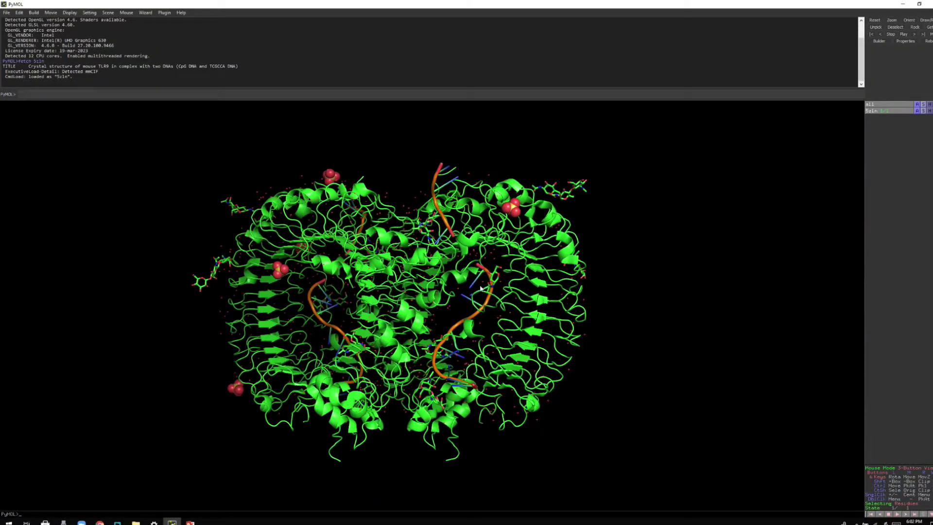
{"action": "left_click_drag", "start_coordinate": [480, 288], "coordinate": [499, 290]}
{"action": "left_click_drag", "start_coordinate": [353, 292], "coordinate": [388, 292]}
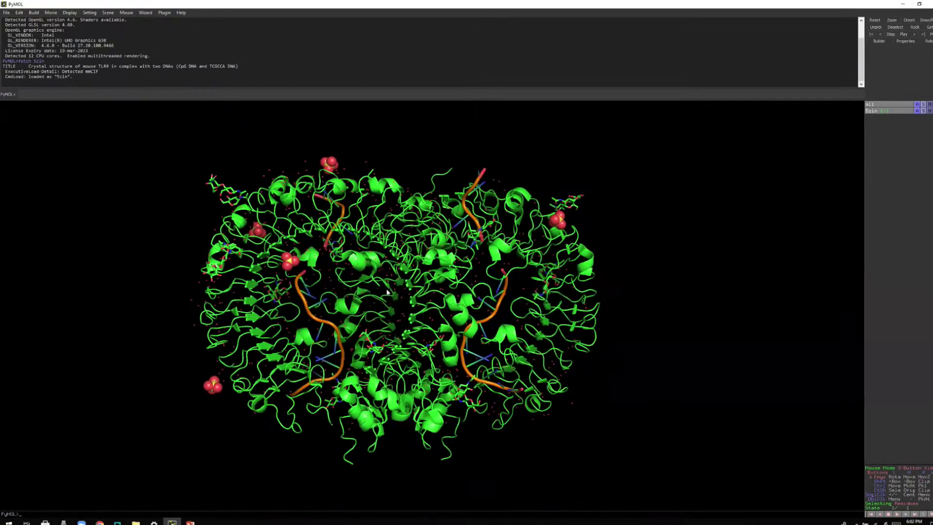
{"action": "left_click_drag", "start_coordinate": [450, 294], "coordinate": [423, 301]}
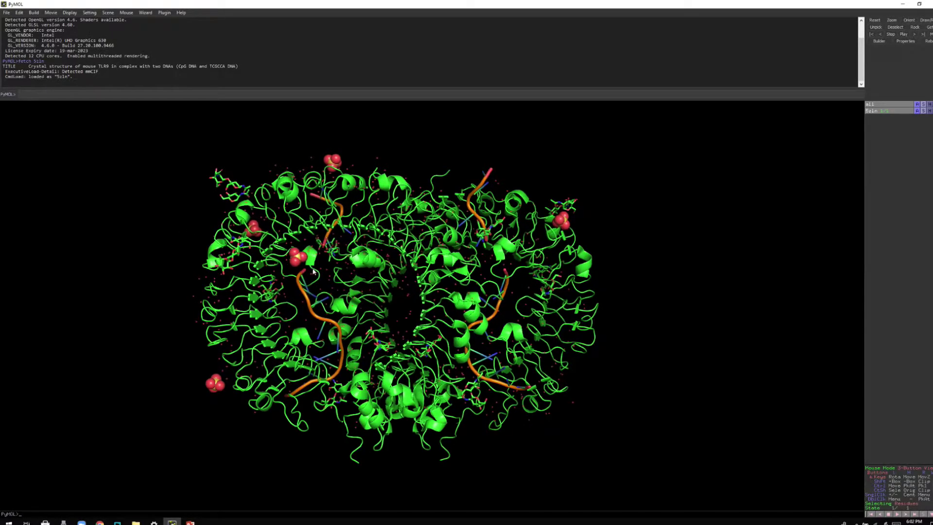
{"action": "left_click_drag", "start_coordinate": [574, 310], "coordinate": [545, 300]}
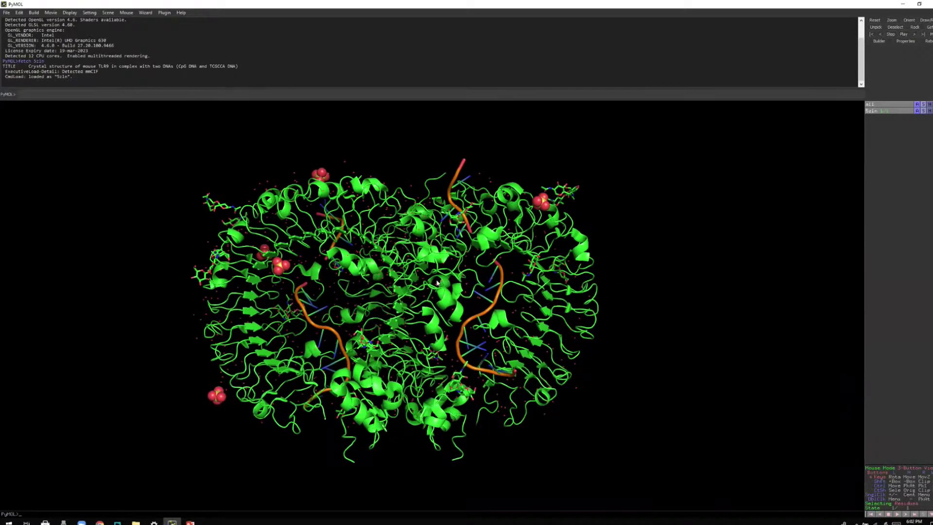
{"action": "left_click_drag", "start_coordinate": [458, 291], "coordinate": [433, 297]}
{"action": "left_click_drag", "start_coordinate": [538, 286], "coordinate": [440, 287]}
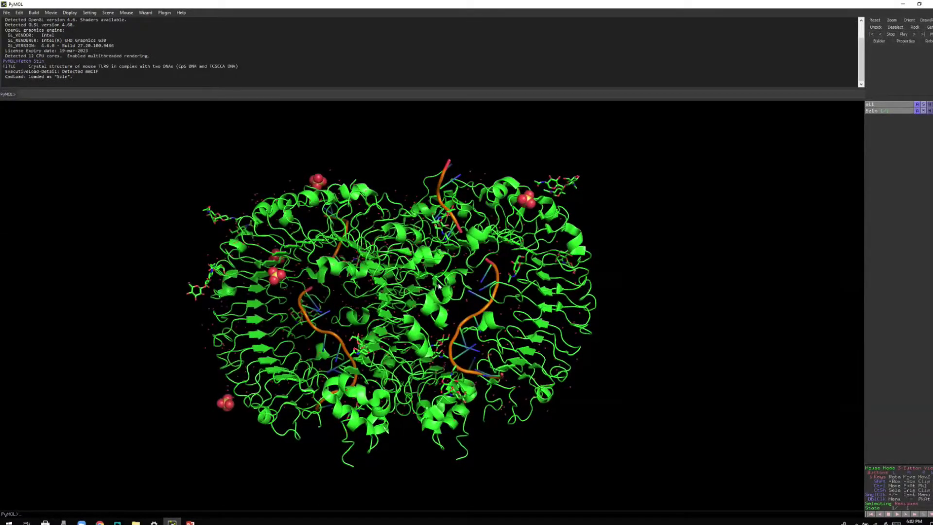
- In chain-selection mode, select TLR9 protein chain B and remove its 5991 atoms
{"action": "left_click", "coordinate": [913, 506]}
{"action": "left_click_drag", "start_coordinate": [551, 351], "coordinate": [541, 340]}
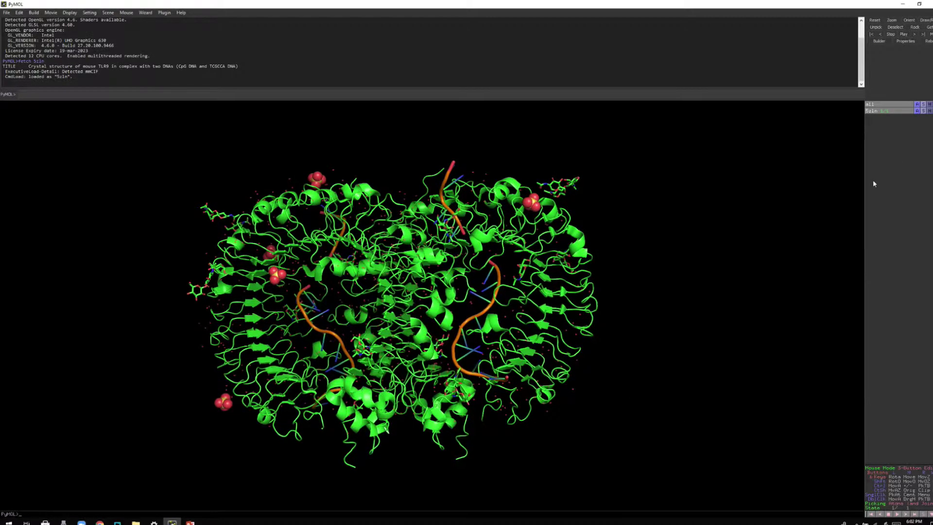
{"action": "left_click", "coordinate": [906, 500]}
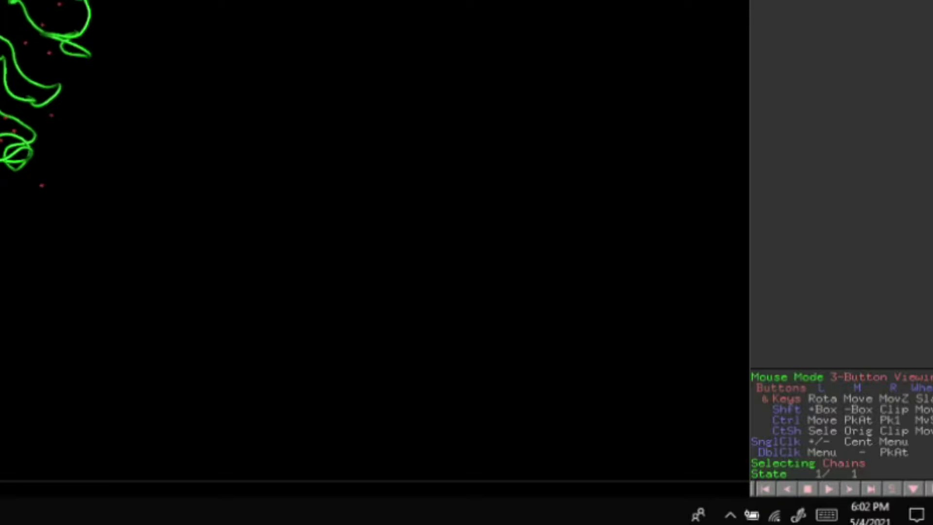
{"action": "left_click", "coordinate": [570, 312]}
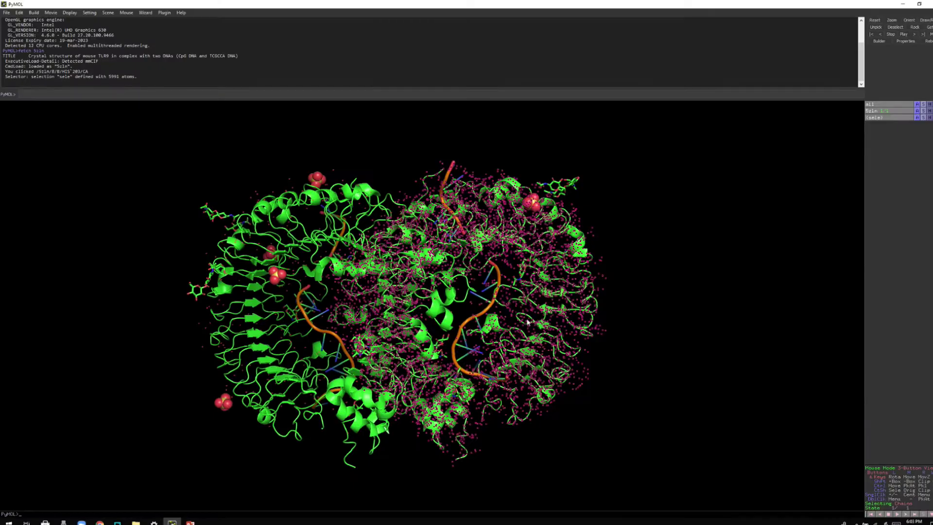
{"action": "left_click", "coordinate": [917, 118]}
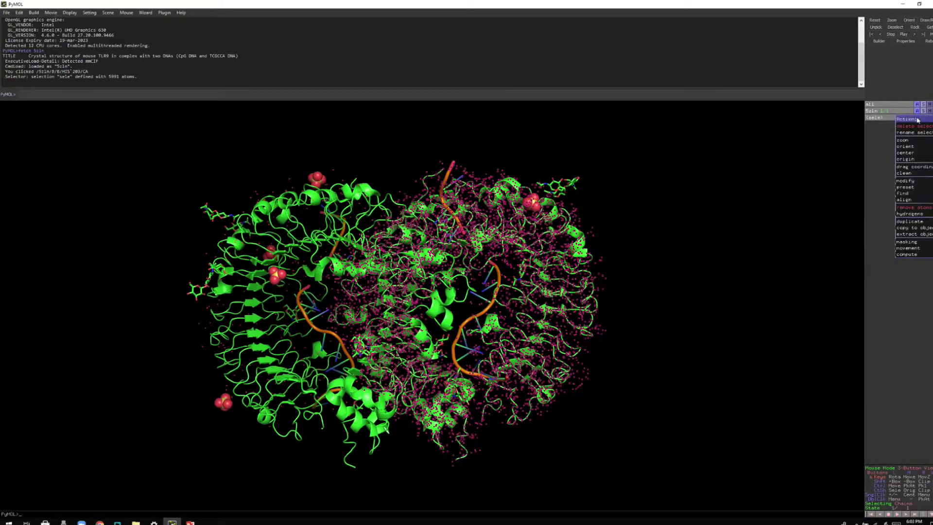
{"action": "mouse_move", "coordinate": [902, 214]}
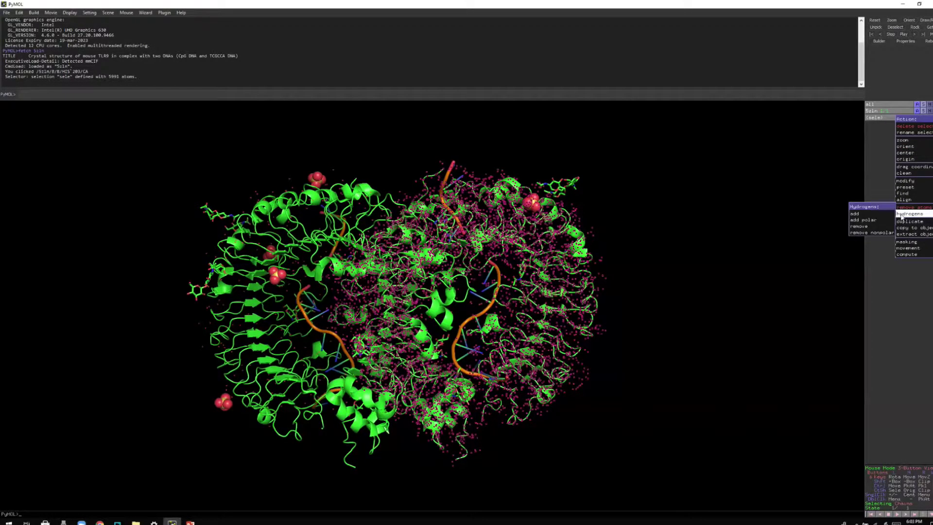
{"action": "left_click", "coordinate": [859, 226]}
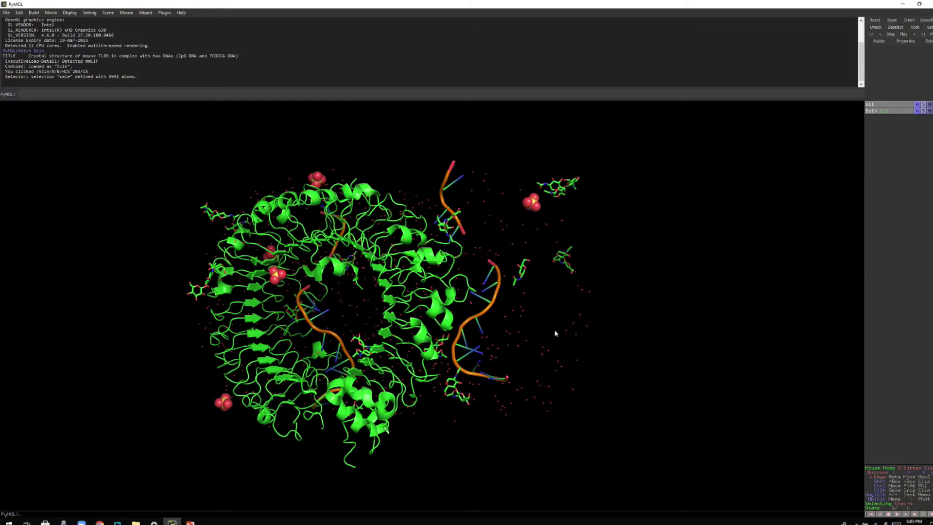
- Remove all waters from 5zln and turn the single TLR9 chain face-on down its ring
{"action": "left_click_drag", "start_coordinate": [558, 333], "coordinate": [537, 327]}
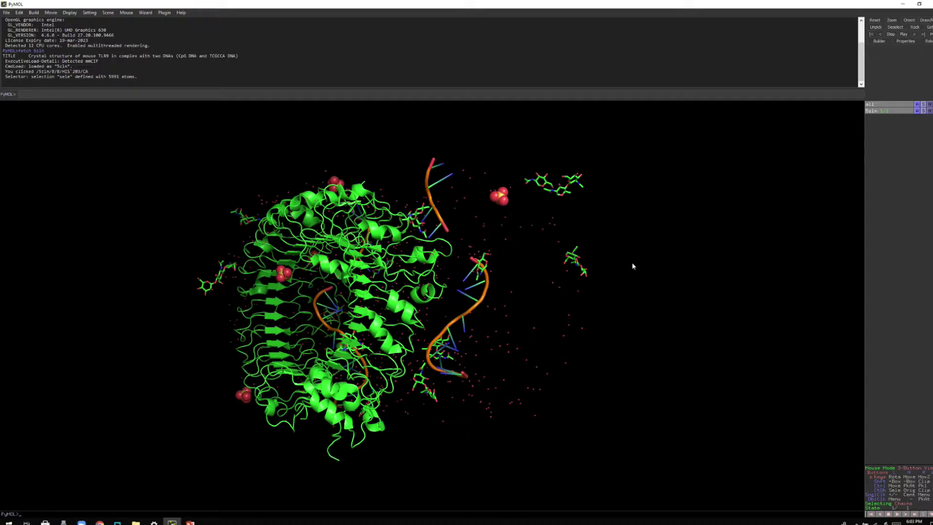
{"action": "left_click", "coordinate": [918, 111]}
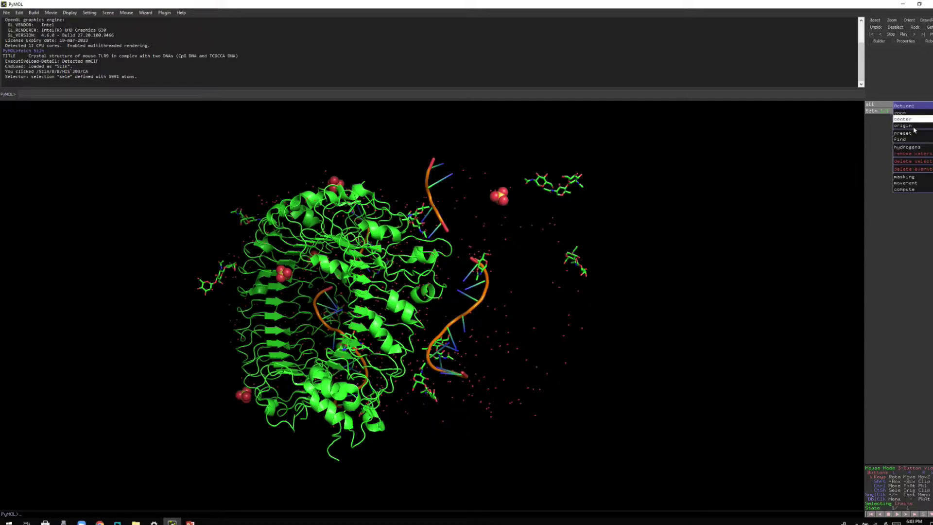
{"action": "left_click", "coordinate": [909, 154]}
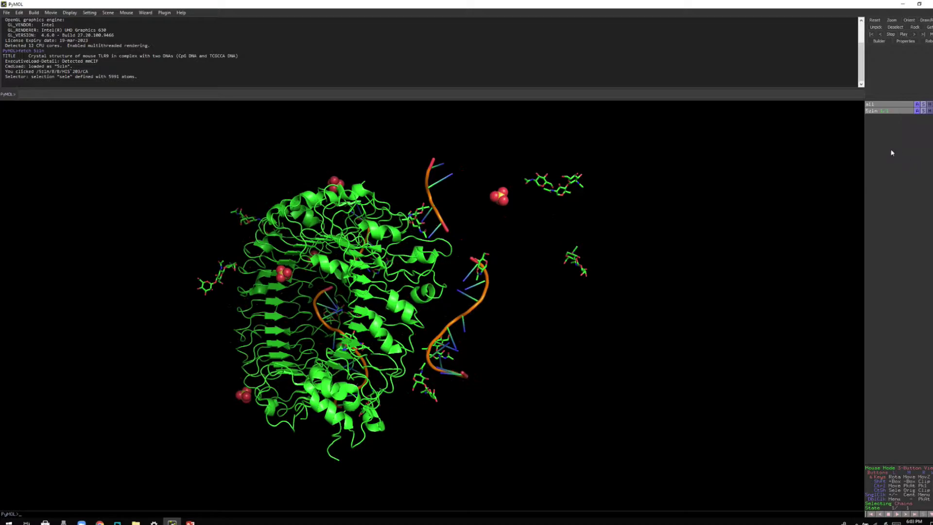
{"action": "left_click_drag", "start_coordinate": [361, 287], "coordinate": [496, 214]}
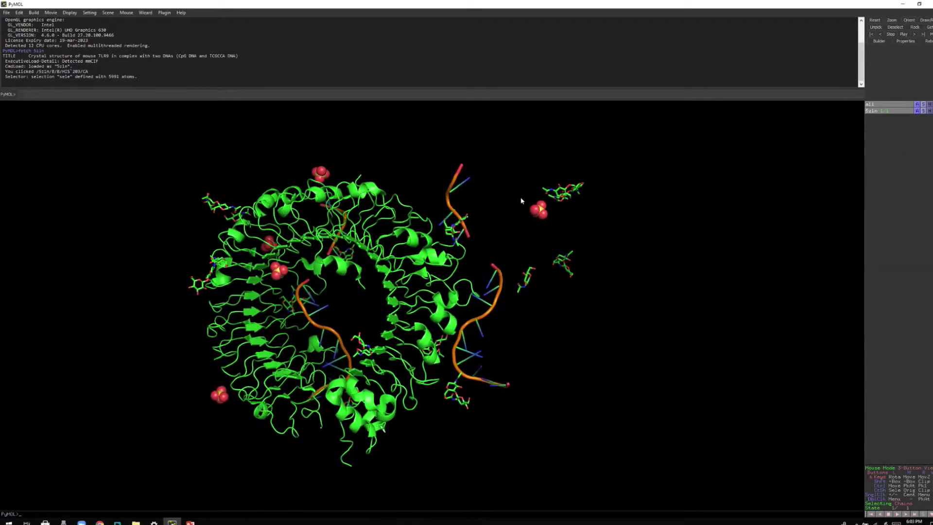
{"action": "left_click_drag", "start_coordinate": [429, 251], "coordinate": [387, 256]}
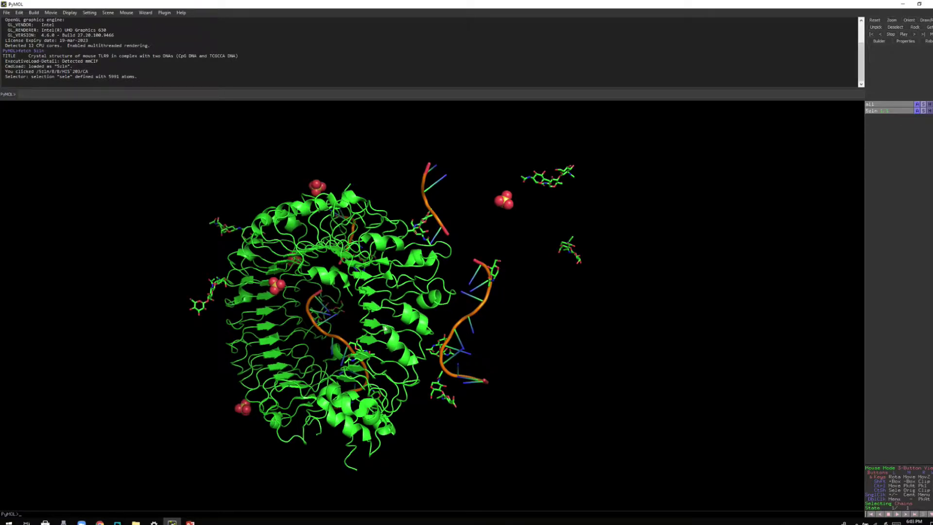
{"action": "left_click_drag", "start_coordinate": [384, 328], "coordinate": [418, 287]}
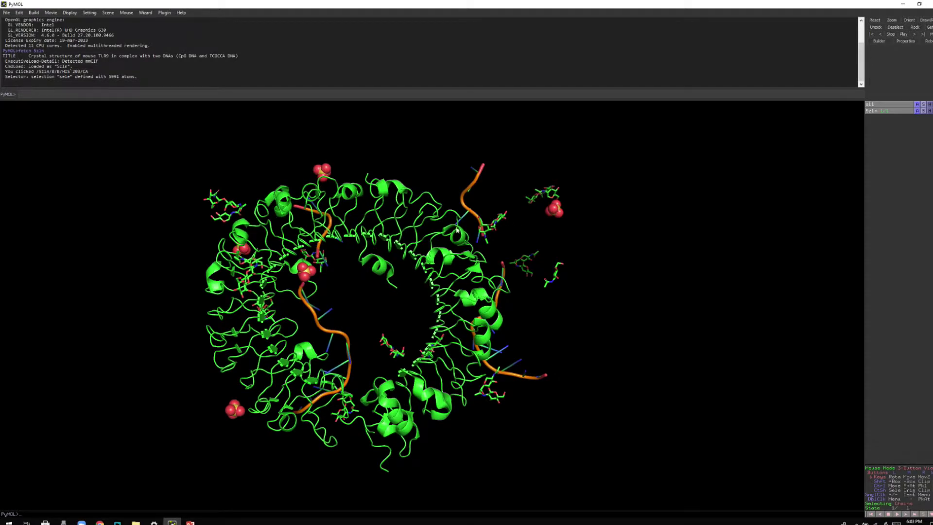
{"action": "left_click_drag", "start_coordinate": [481, 275], "coordinate": [481, 273]}
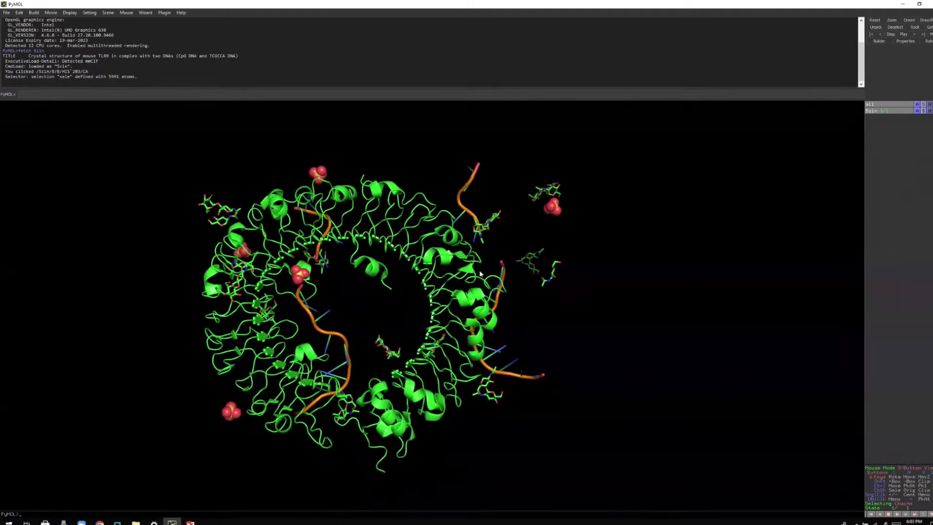
- Show the sequence, select the sugar and sulfate ligands in it, and remove their atoms
{"action": "left_click", "coordinate": [925, 516]}
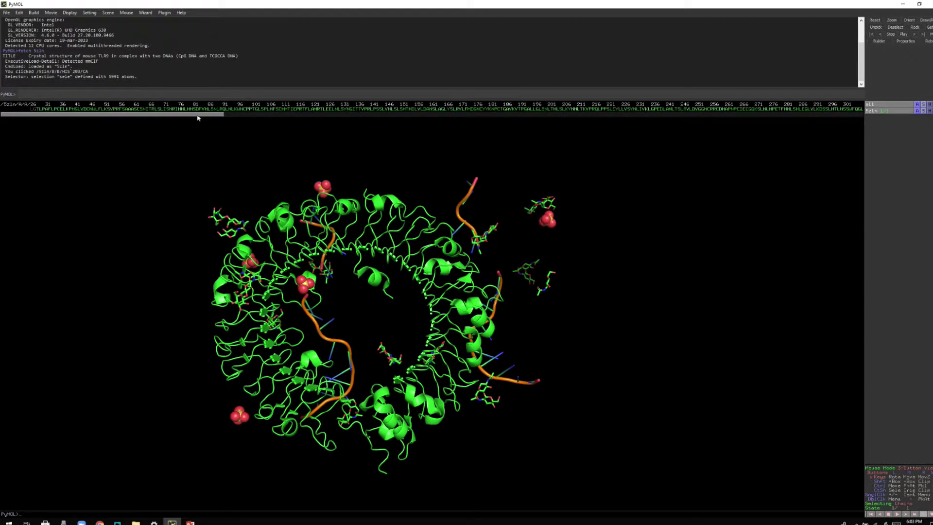
{"action": "left_click_drag", "start_coordinate": [197, 116], "coordinate": [302, 121]}
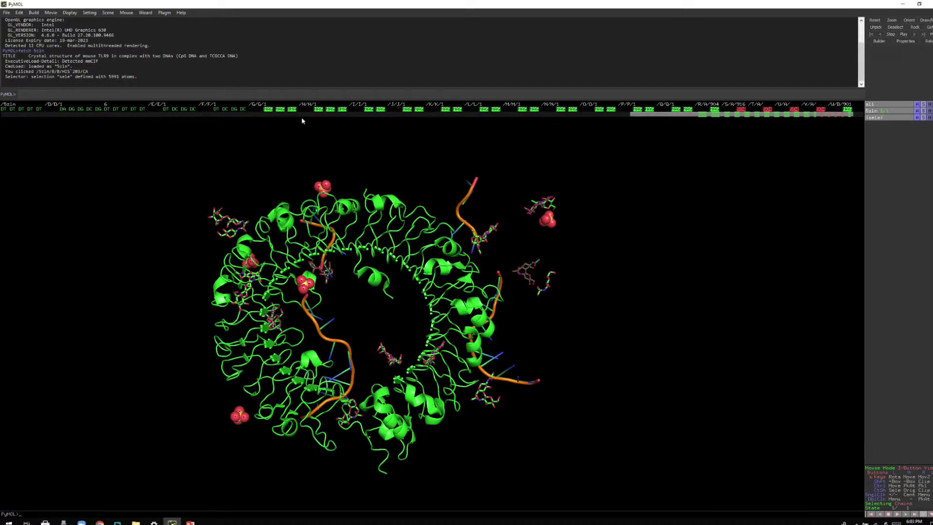
{"action": "left_click", "coordinate": [918, 120]}
{"action": "left_click", "coordinate": [886, 203]}
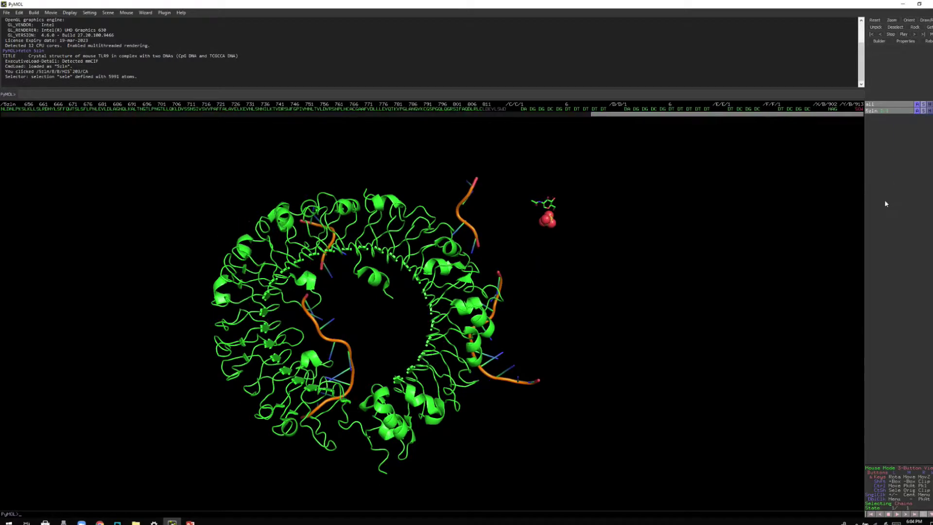
{"action": "left_click_drag", "start_coordinate": [577, 330], "coordinate": [532, 327]}
{"action": "left_click_drag", "start_coordinate": [390, 281], "coordinate": [416, 292]}
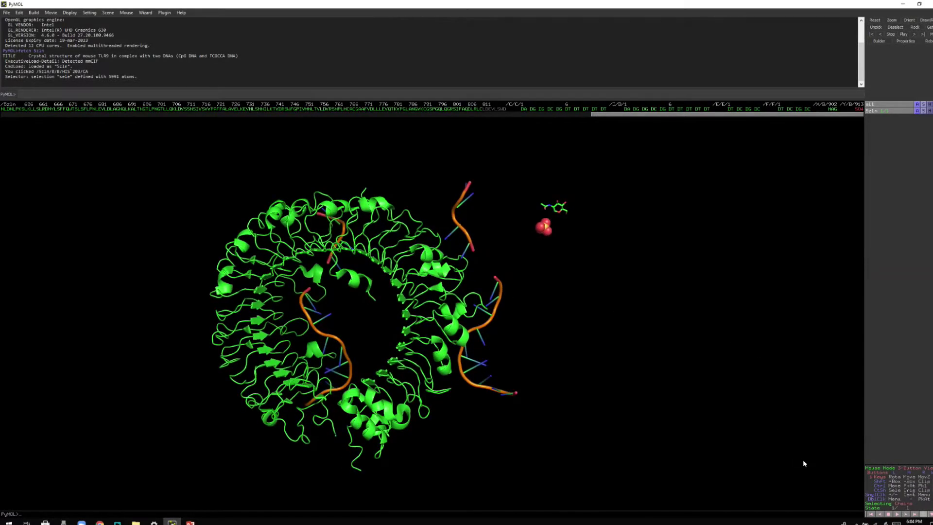
- Select DNA chains D and F, the remaining sulfate ion and NAG sugar, and delete them
{"action": "left_click", "coordinate": [498, 303]}
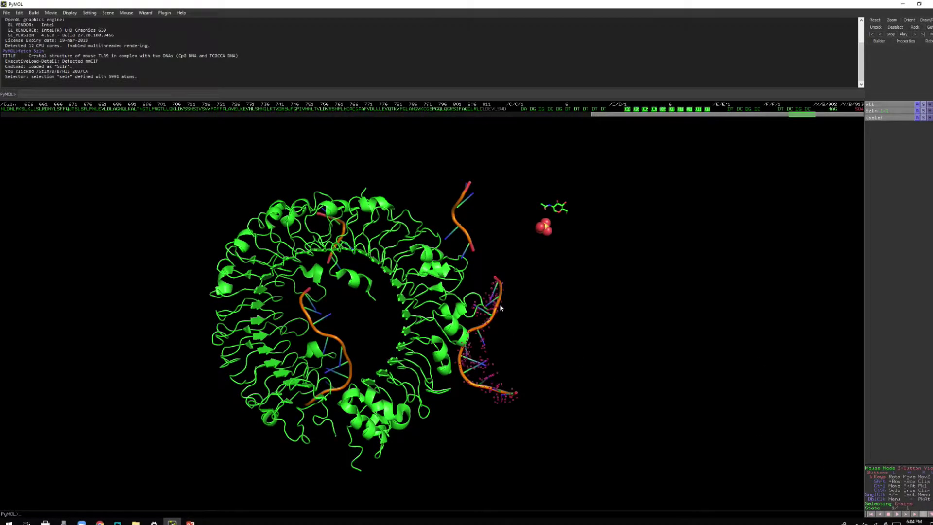
{"action": "left_click", "coordinate": [464, 234]}
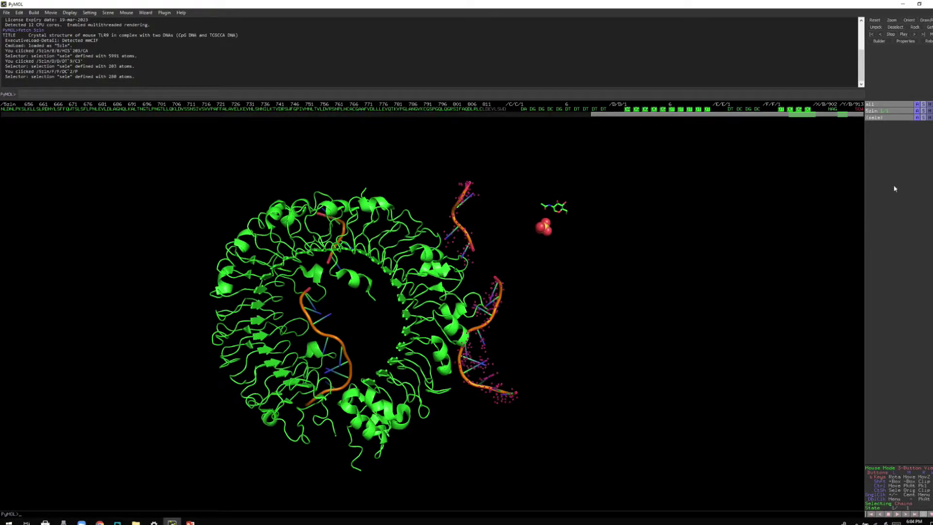
{"action": "left_click", "coordinate": [545, 229]}
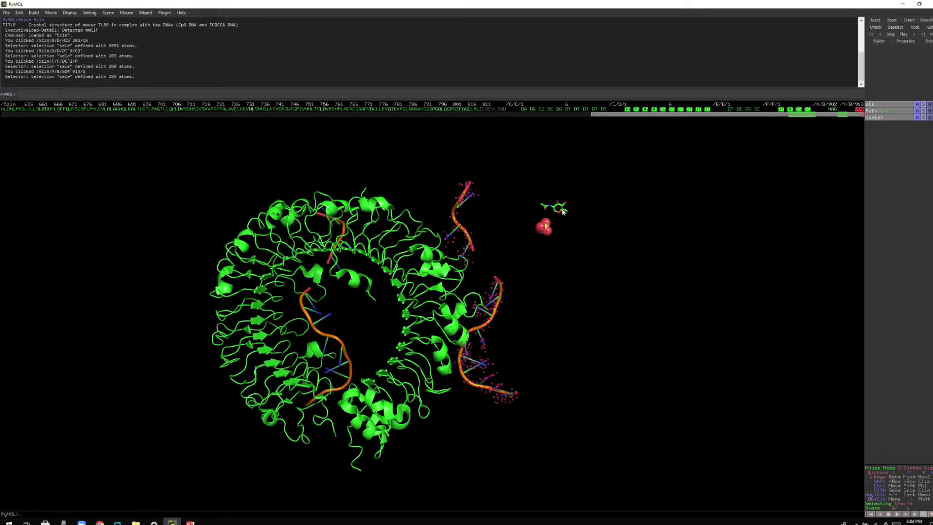
{"action": "left_click", "coordinate": [562, 211]}
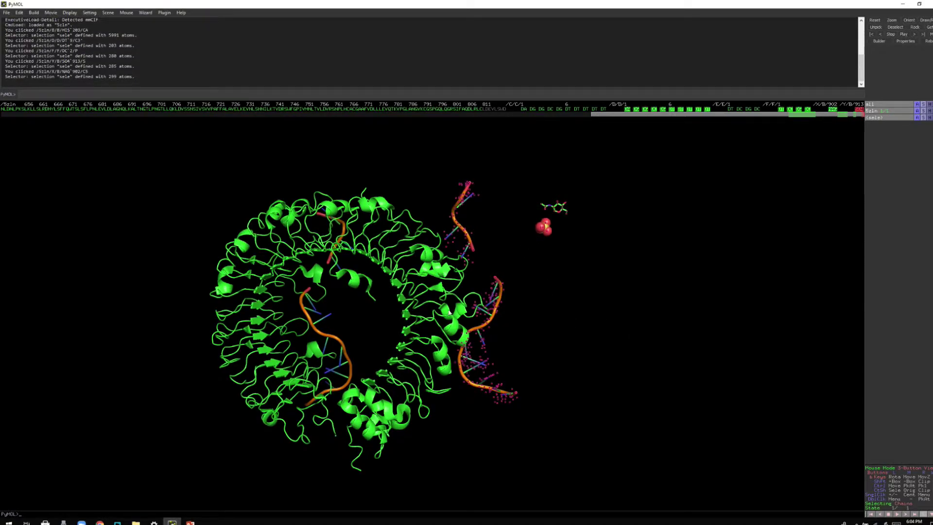
{"action": "left_click", "coordinate": [918, 118]}
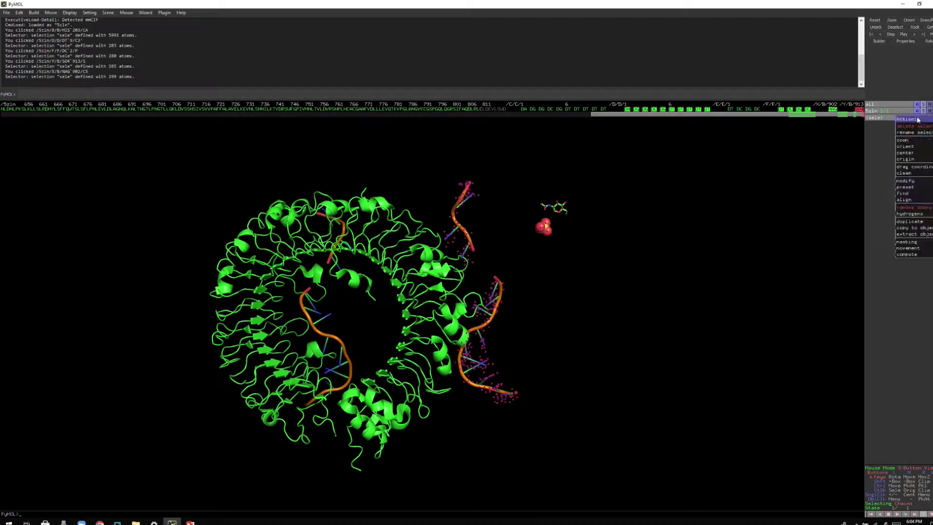
{"action": "left_click", "coordinate": [910, 209]}
{"action": "left_click_drag", "start_coordinate": [438, 306], "coordinate": [294, 311]}
- Rotate the TLR9 ring face-on, zoom in on it and recenter it in the view
{"action": "middle_click_drag", "start_coordinate": [495, 312], "coordinate": [408, 305]}
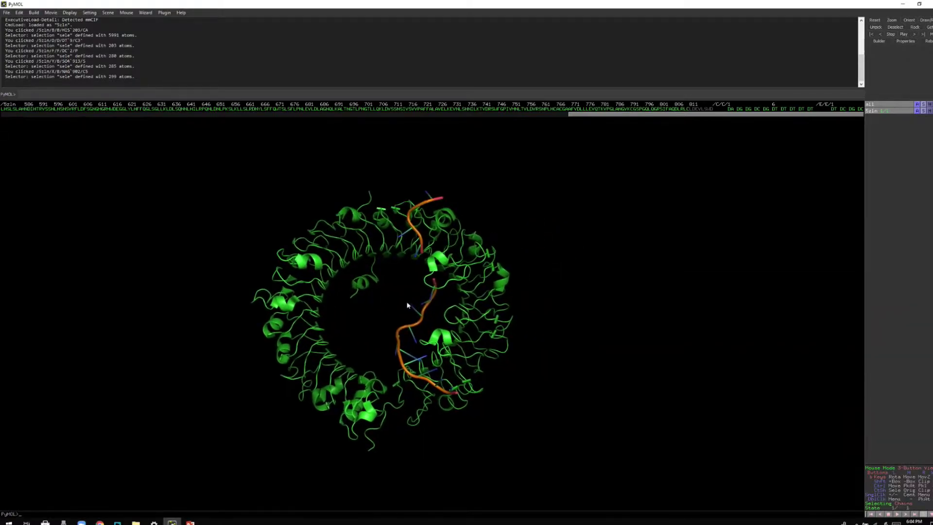
{"action": "left_click_drag", "start_coordinate": [496, 309], "coordinate": [497, 343]}
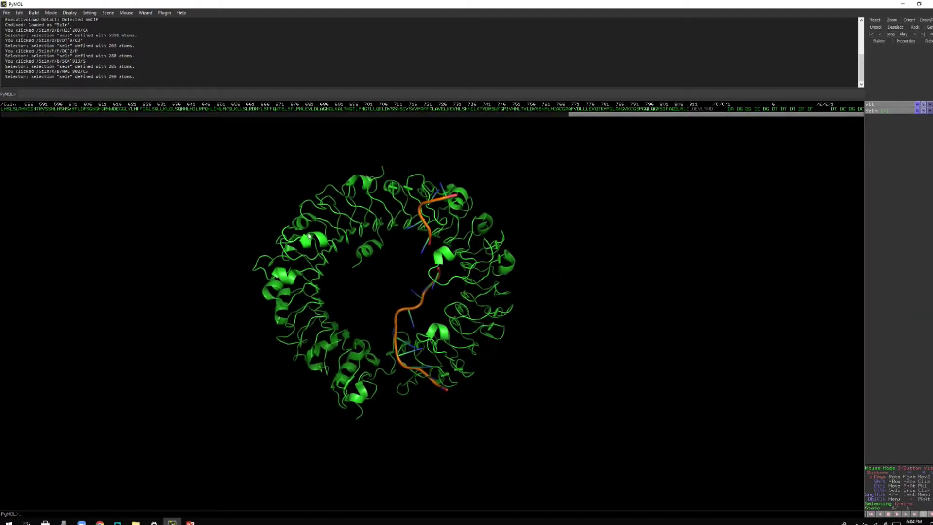
{"action": "left_click_drag", "start_coordinate": [308, 237], "coordinate": [377, 282]}
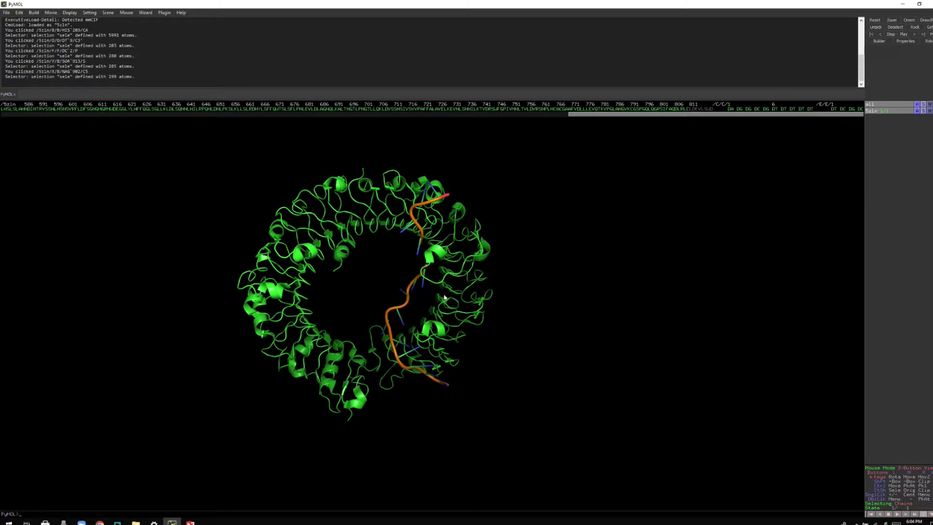
{"action": "left_click_drag", "start_coordinate": [286, 265], "coordinate": [443, 265]}
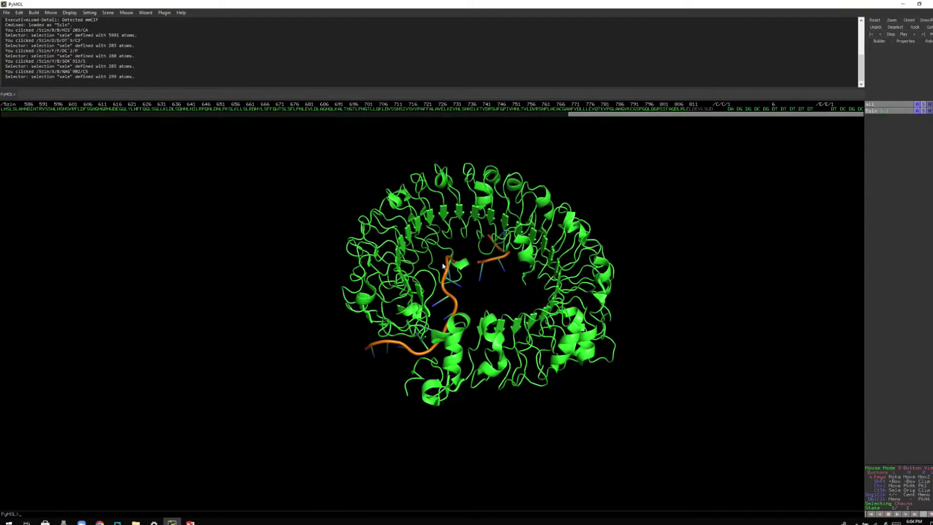
{"action": "left_click_drag", "start_coordinate": [672, 335], "coordinate": [489, 297]}
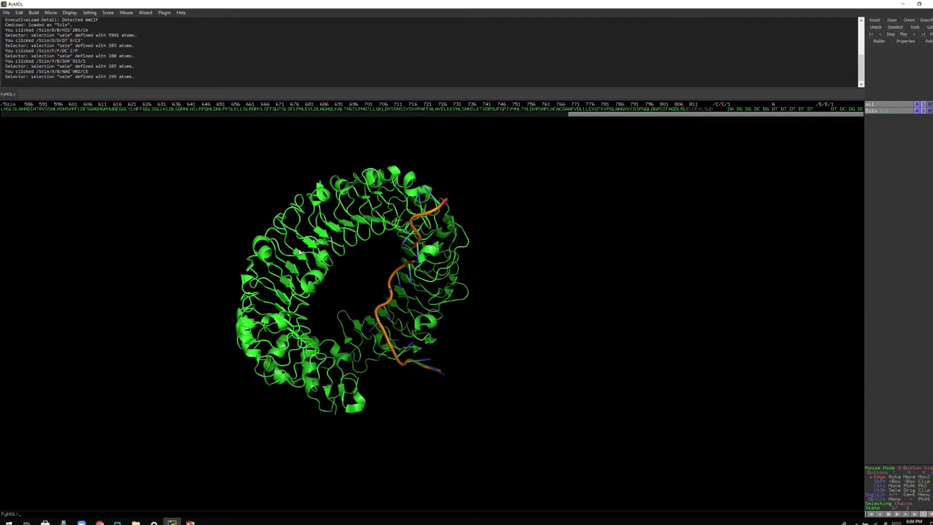
{"action": "left_click_drag", "start_coordinate": [300, 251], "coordinate": [285, 226]}
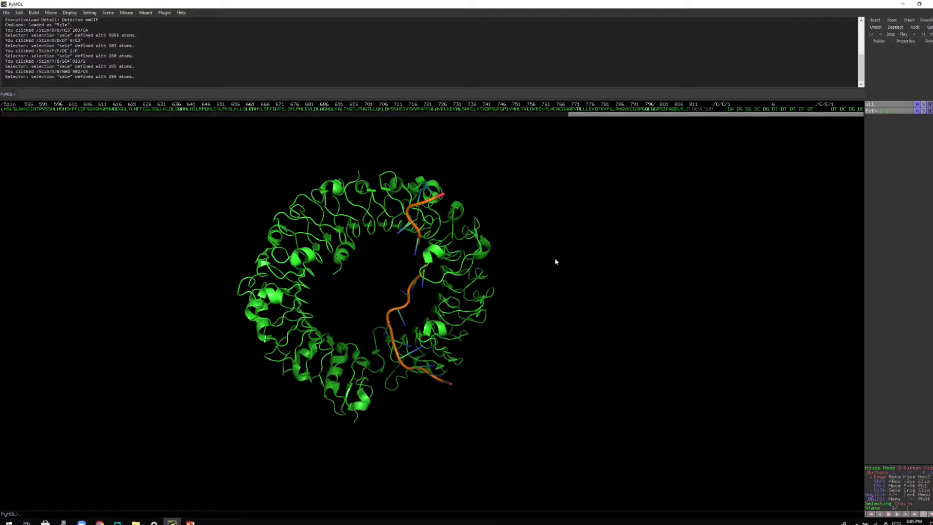
{"action": "right_click_drag", "start_coordinate": [553, 263], "coordinate": [414, 240]}
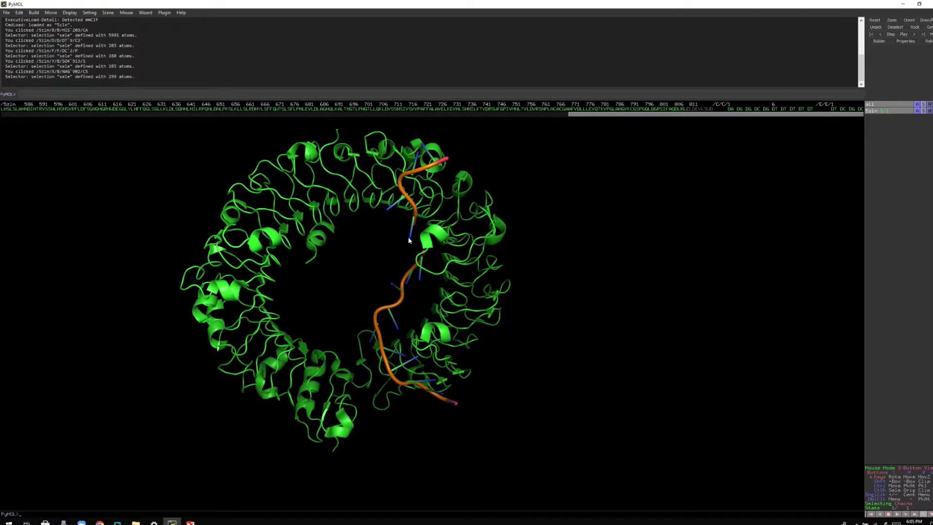
{"action": "middle_click_drag", "start_coordinate": [414, 240], "coordinate": [442, 258]}
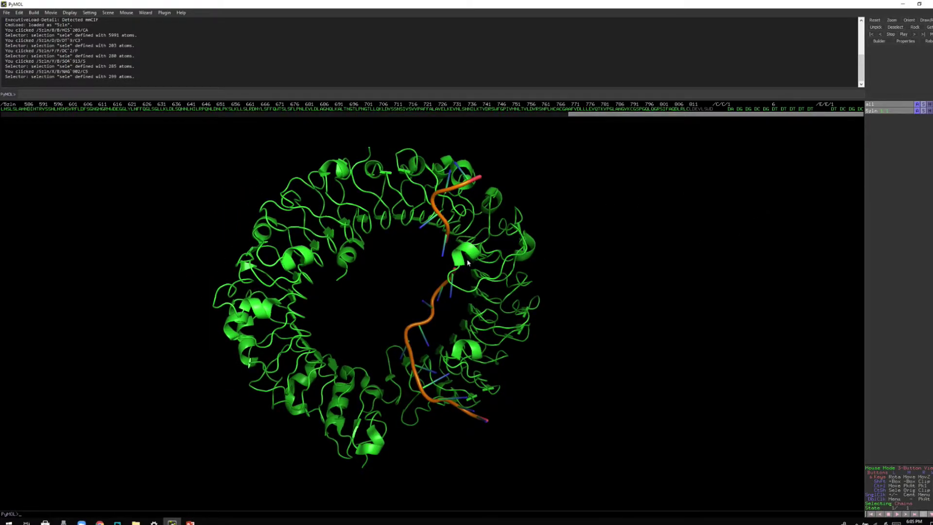
{"action": "left_click", "coordinate": [924, 111]}
- Display 5zln as a molecular surface and rotate it back to a face-on ring
{"action": "left_click", "coordinate": [924, 111]}
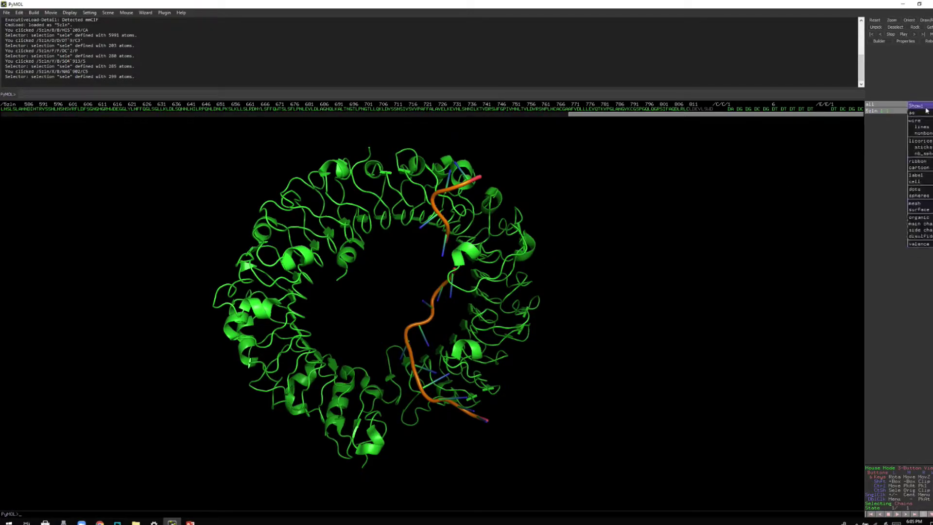
{"action": "left_click", "coordinate": [918, 210]}
{"action": "left_click_drag", "start_coordinate": [510, 229], "coordinate": [486, 311]}
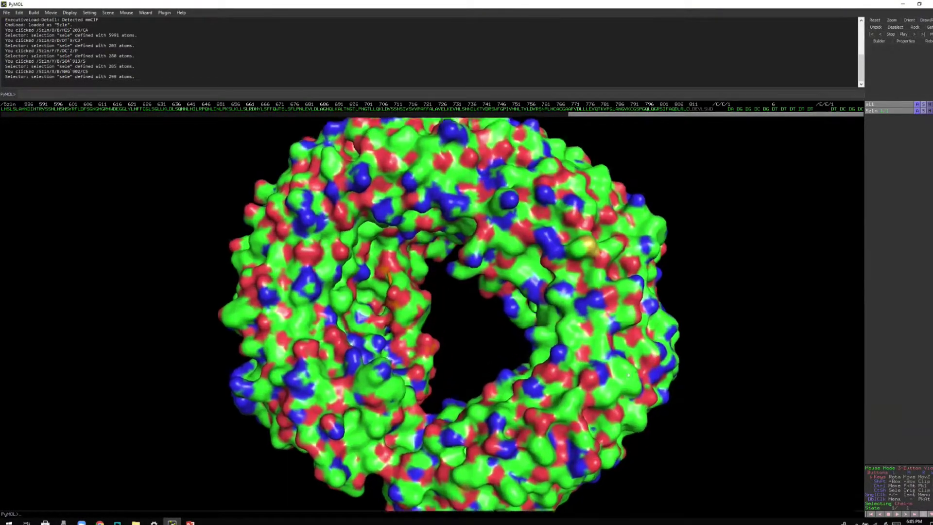
{"action": "right_click_drag", "start_coordinate": [486, 311], "coordinate": [573, 310]}
{"action": "left_click_drag", "start_coordinate": [573, 310], "coordinate": [546, 308]}
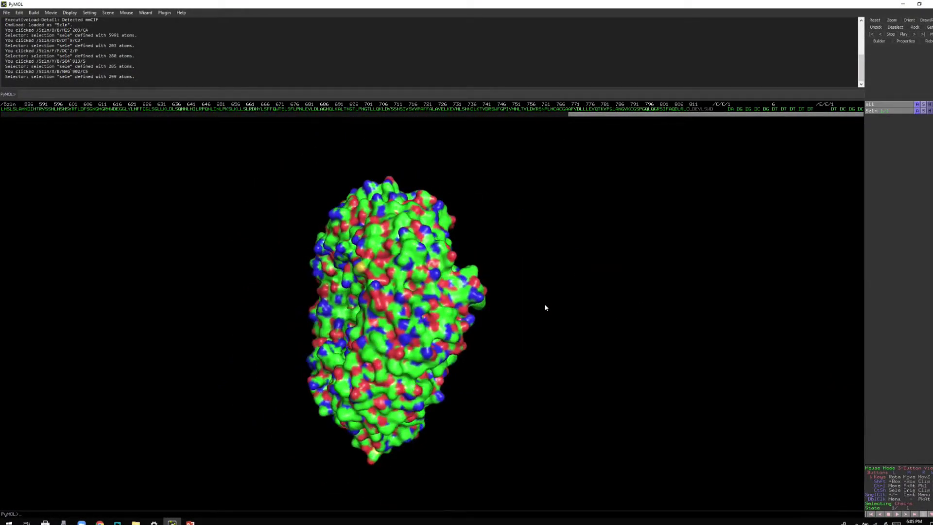
{"action": "right_click_drag", "start_coordinate": [546, 308], "coordinate": [401, 317]}
{"action": "left_click_drag", "start_coordinate": [400, 317], "coordinate": [489, 313]}
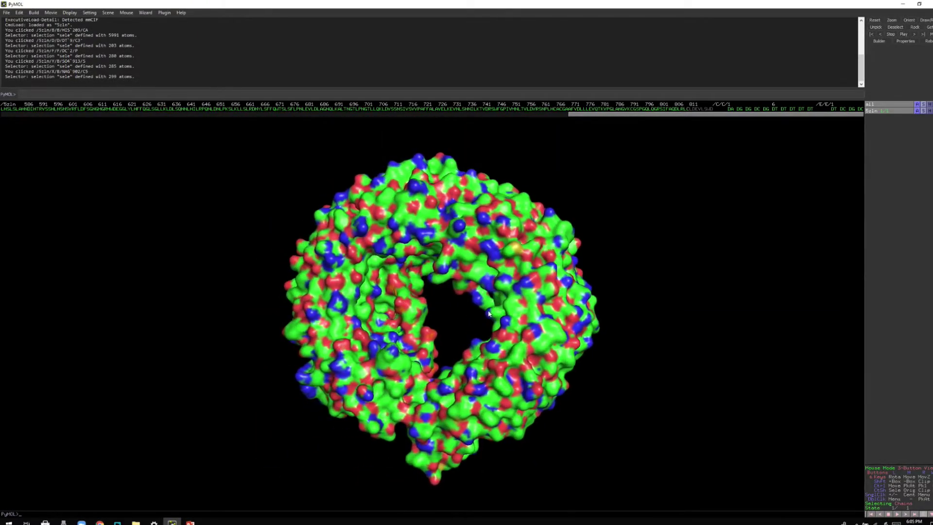
{"action": "mouse_move", "coordinate": [600, 317]}
{"action": "left_mouse_down"}
{"action": "mouse_move", "coordinate": [411, 293]}
{"action": "mouse_move", "coordinate": [600, 311]}
{"action": "left_mouse_up"}
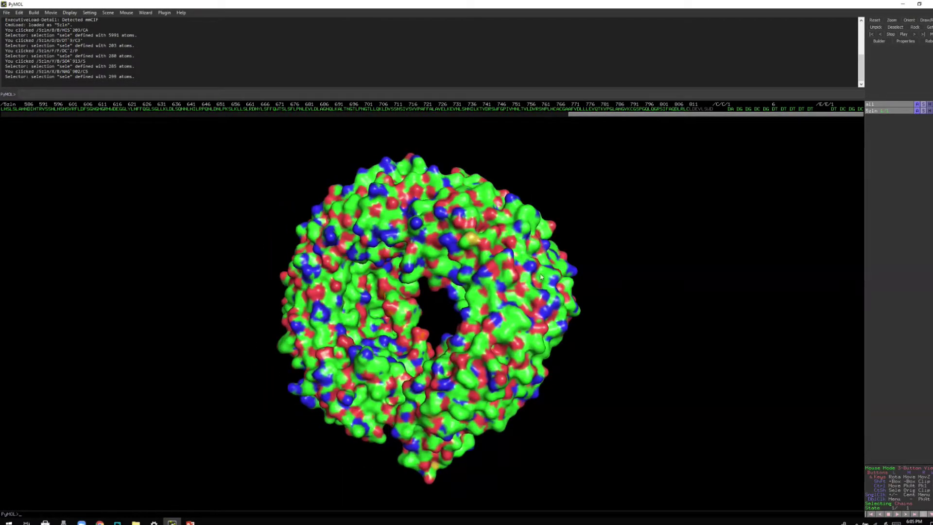
- Set the surface colour to Light Gray and enlarge the gray surface in the view
{"action": "left_click", "coordinate": [89, 13]}
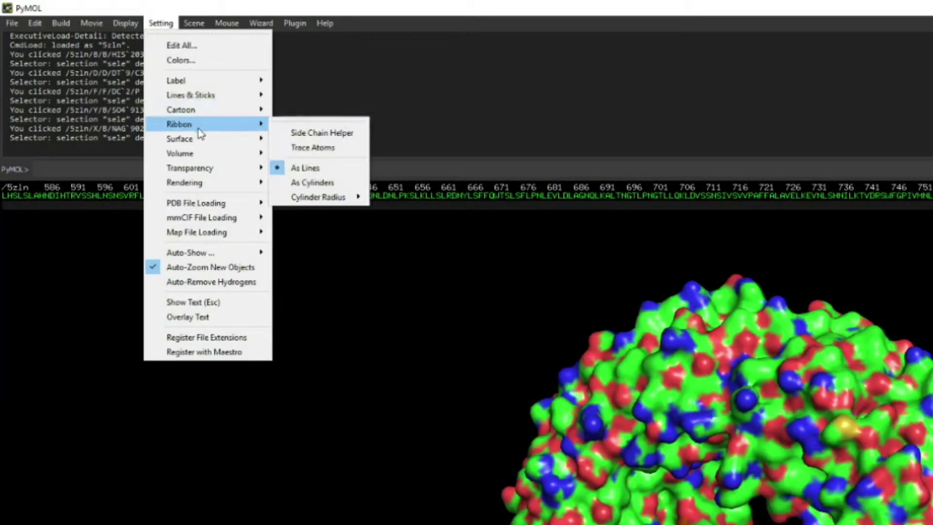
{"action": "mouse_move", "coordinate": [200, 140]}
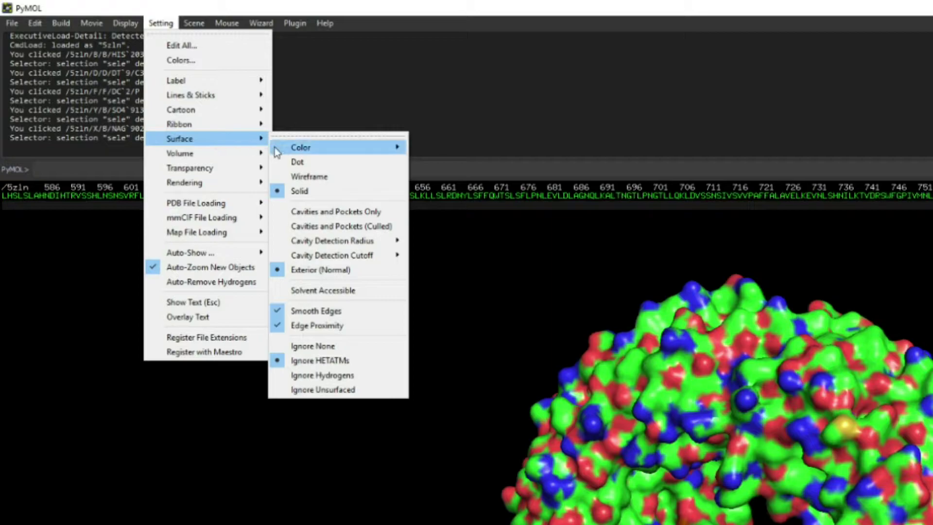
{"action": "mouse_move", "coordinate": [288, 148]}
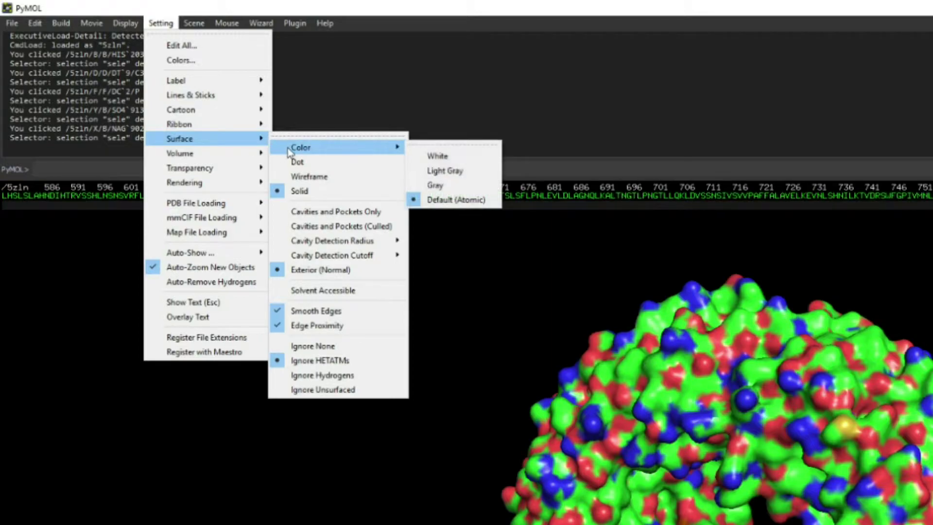
{"action": "left_click", "coordinate": [445, 170]}
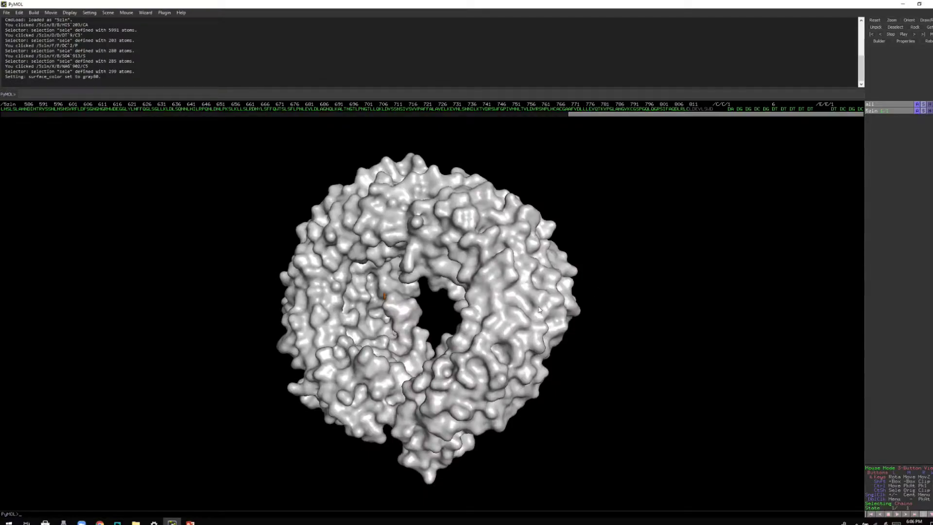
{"action": "mouse_move", "coordinate": [538, 307]}
{"action": "left_mouse_down"}
{"action": "mouse_move", "coordinate": [418, 309]}
{"action": "mouse_move", "coordinate": [530, 321]}
{"action": "left_mouse_up"}
{"action": "right_click_drag", "start_coordinate": [530, 321], "coordinate": [418, 188]}
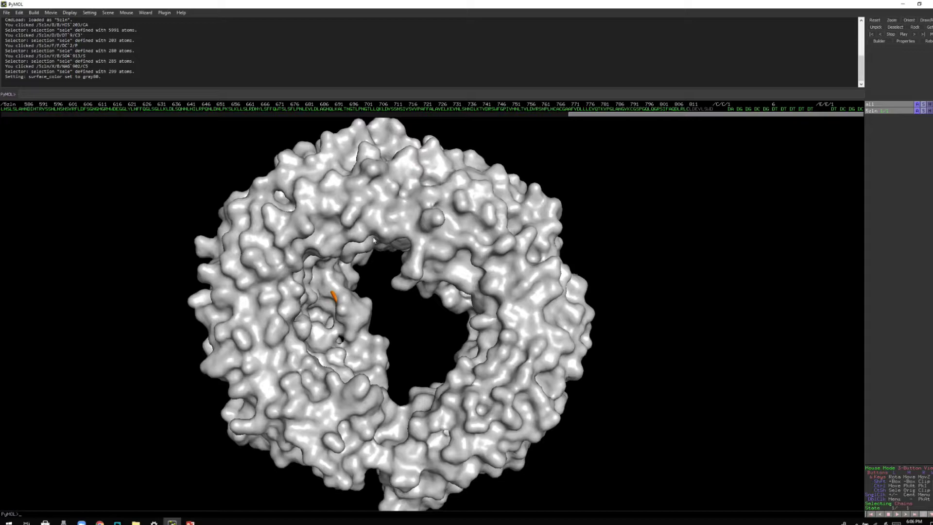
{"action": "right_click_drag", "start_coordinate": [526, 289], "coordinate": [659, 252]}
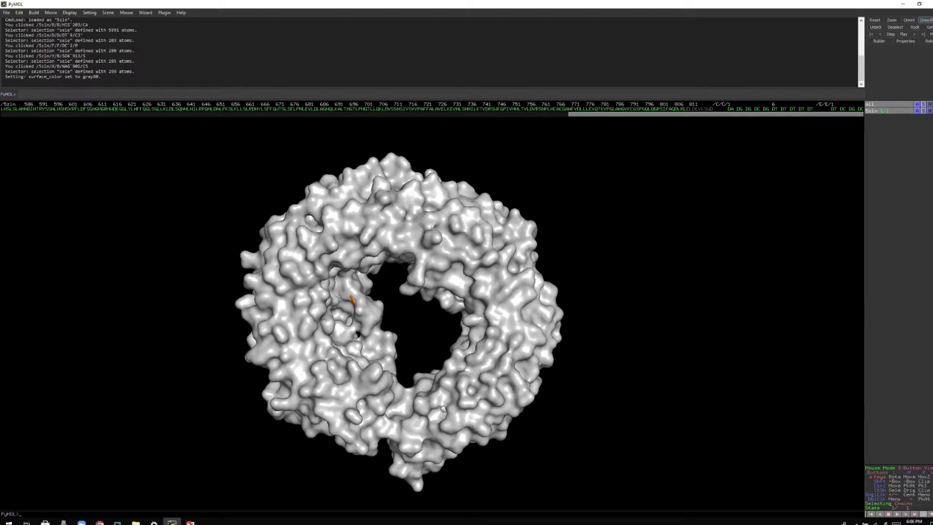
- Ray-trace the gray surface on a transparent background and open the PNG Save As dialog
{"action": "left_click", "coordinate": [925, 20]}
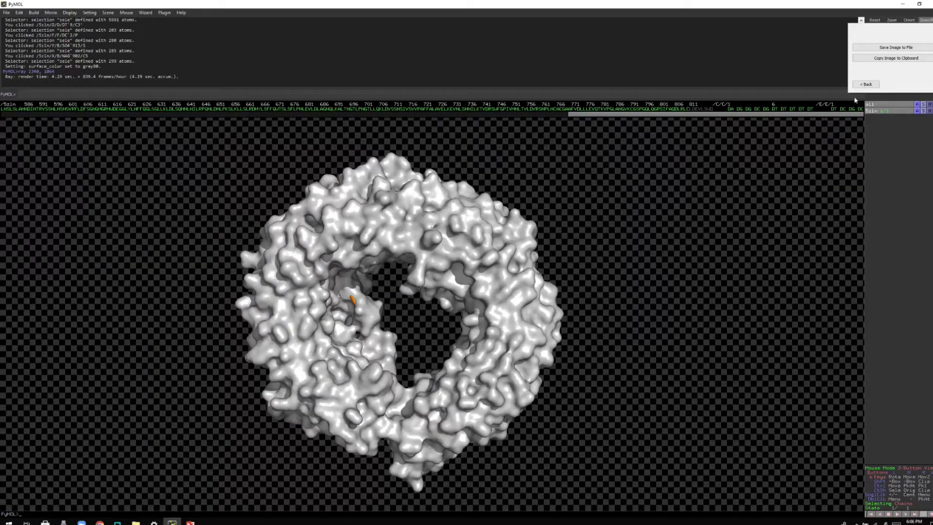
{"action": "left_click", "coordinate": [892, 47]}
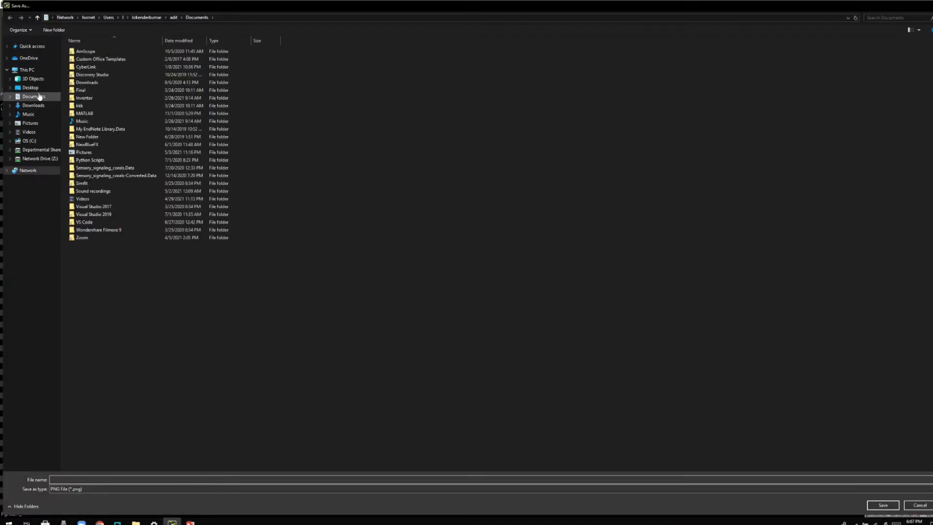
- Save the ray-traced image as a PNG named '1' in Pictures, dismissing the file warning
{"action": "left_click", "coordinate": [34, 123]}
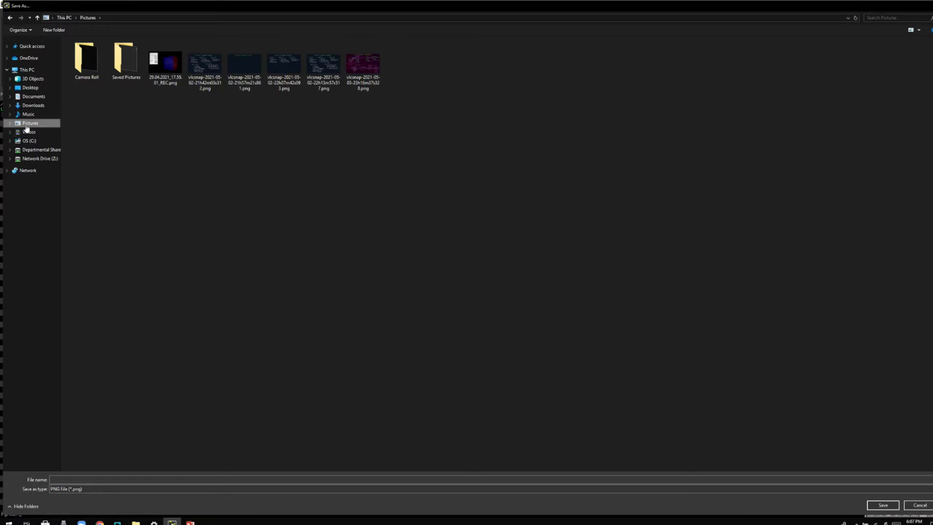
{"action": "left_click", "coordinate": [58, 480]}
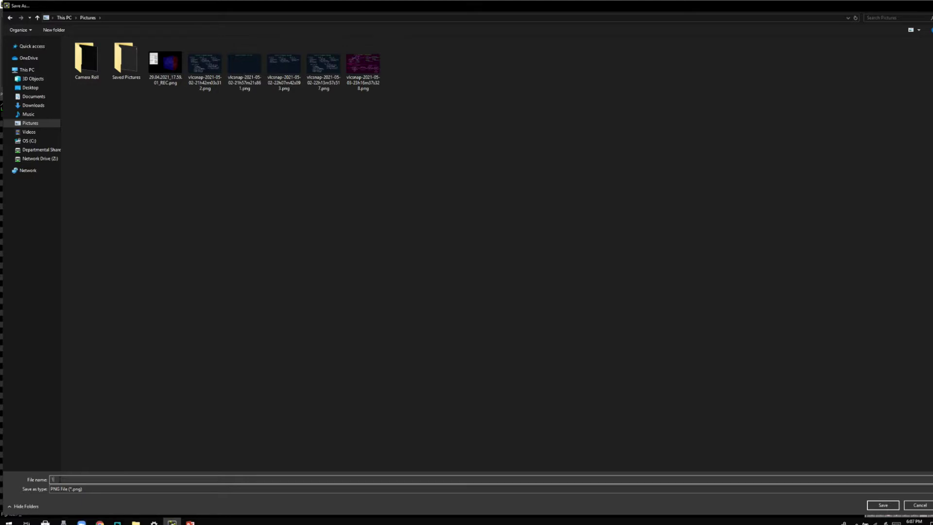
{"action": "type", "text": "1"}
{"action": "key", "text": "Return"}
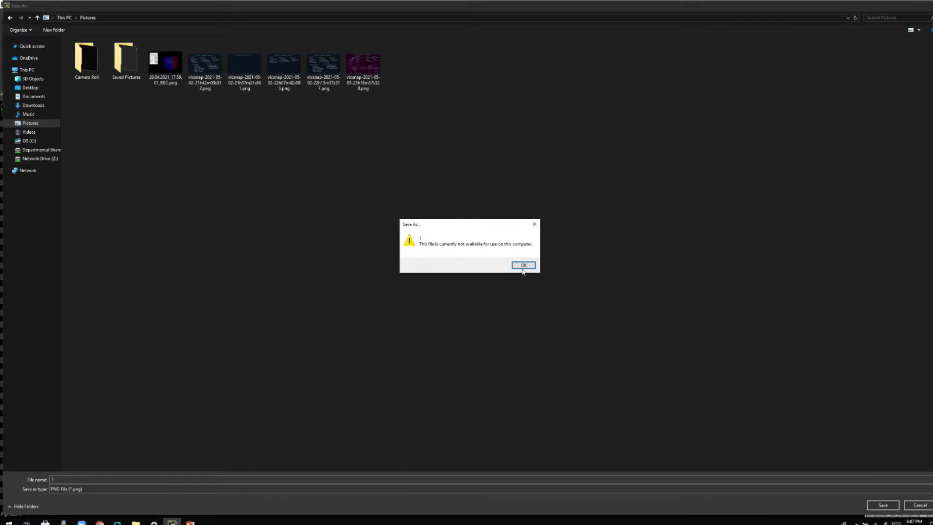
{"action": "left_click", "coordinate": [523, 267]}
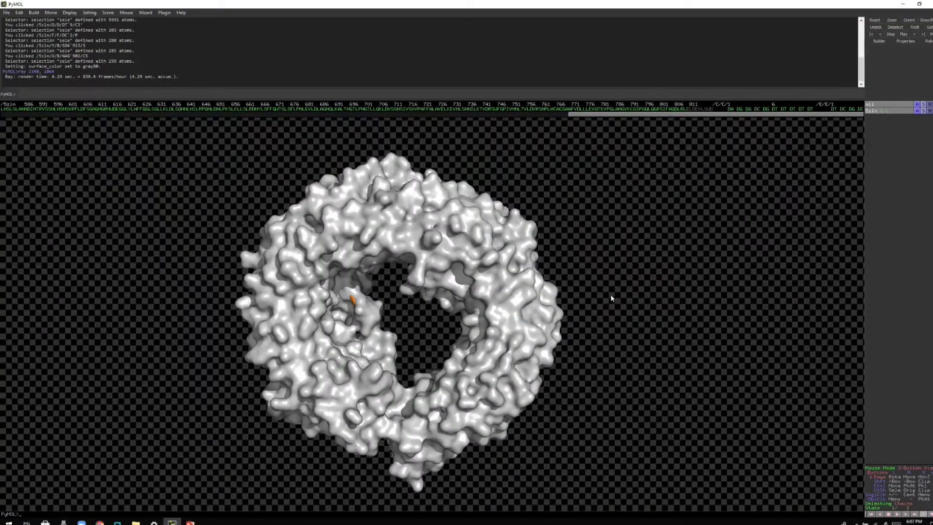
- Leave the ray-traced image and set the display quality to Maximum Quality
{"action": "left_click", "coordinate": [574, 210]}
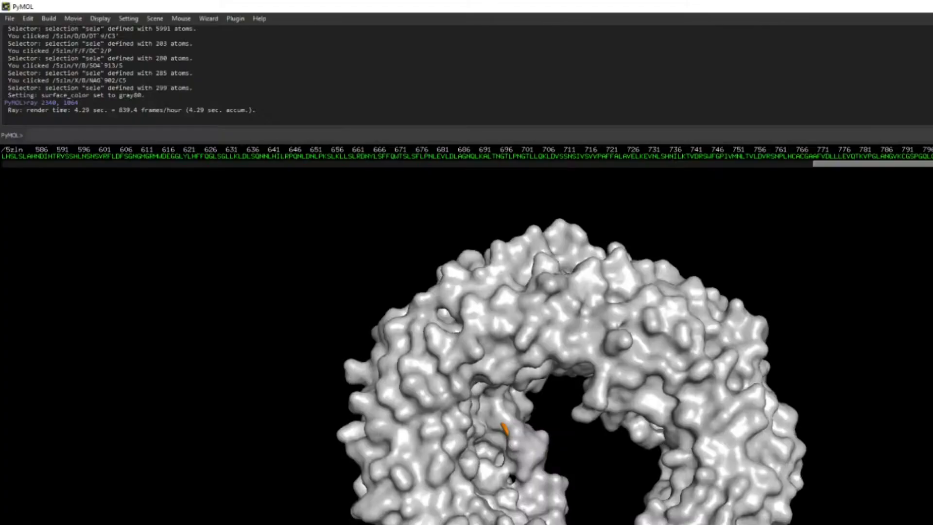
{"action": "left_click", "coordinate": [72, 13]}
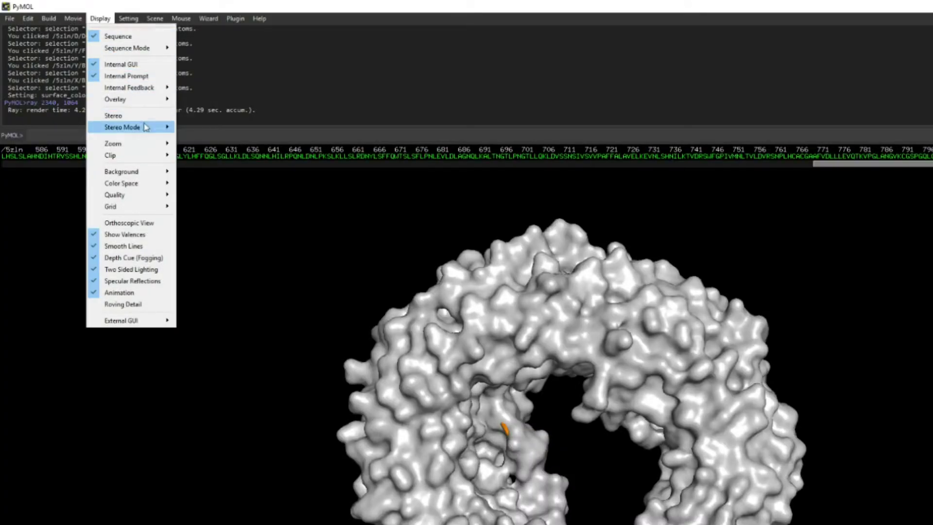
{"action": "mouse_move", "coordinate": [123, 197]}
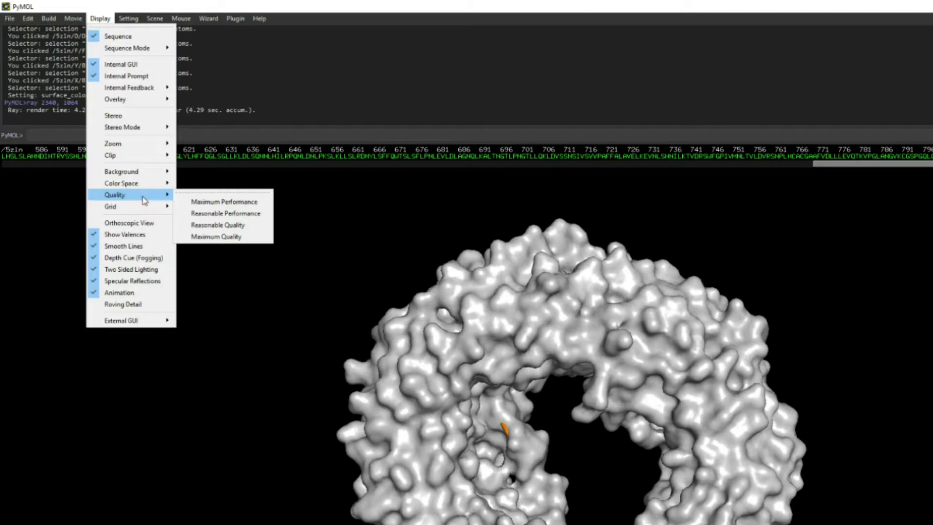
{"action": "left_click", "coordinate": [234, 238]}
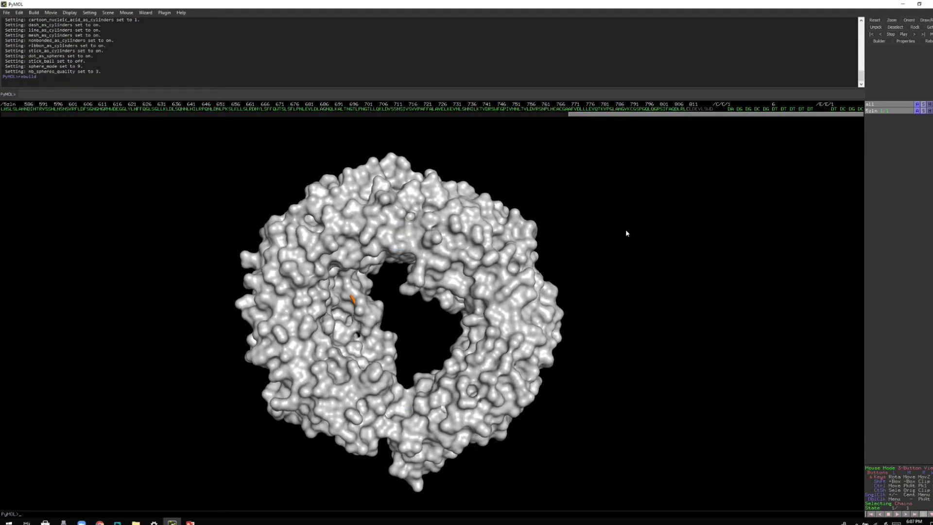
- Zoom in on the gray surface and save the Maximum Quality render as b.png in Pictures
{"action": "right_click_drag", "start_coordinate": [645, 222], "coordinate": [654, 245]}
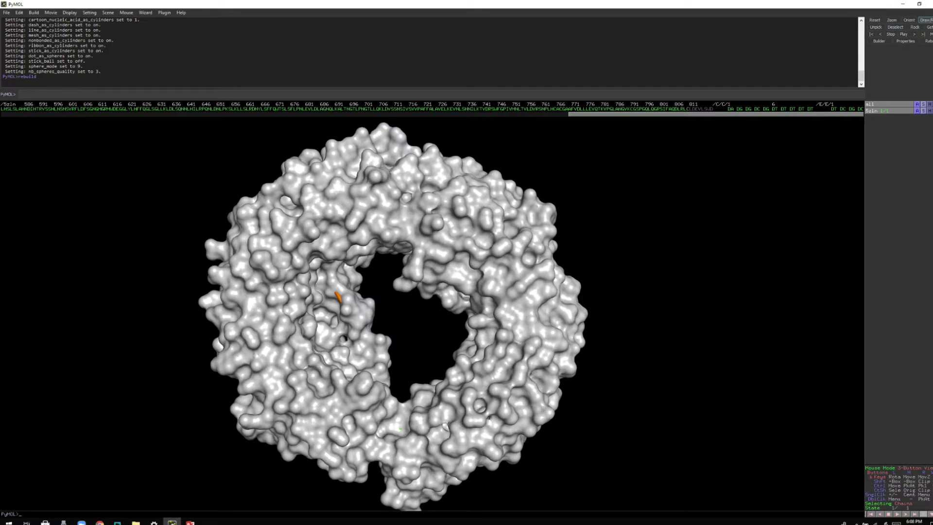
{"action": "left_click", "coordinate": [926, 20]}
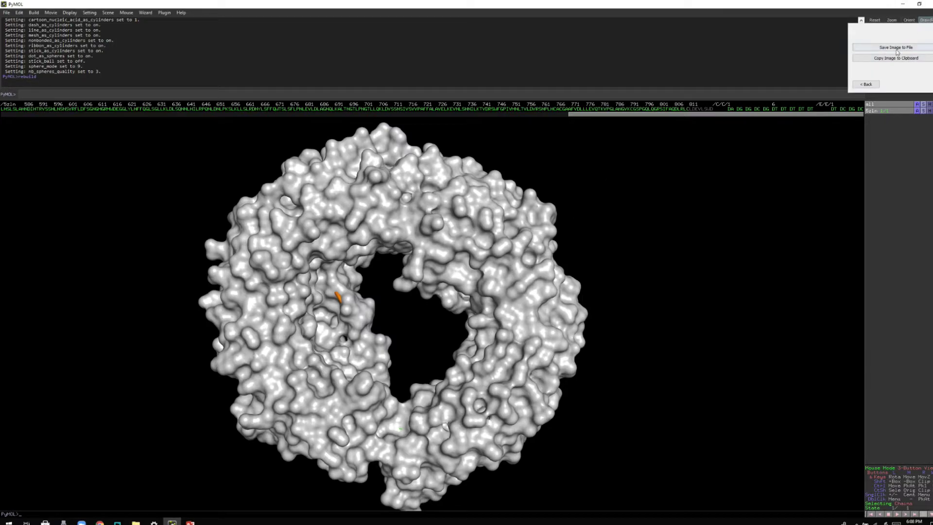
{"action": "left_click", "coordinate": [861, 84]}
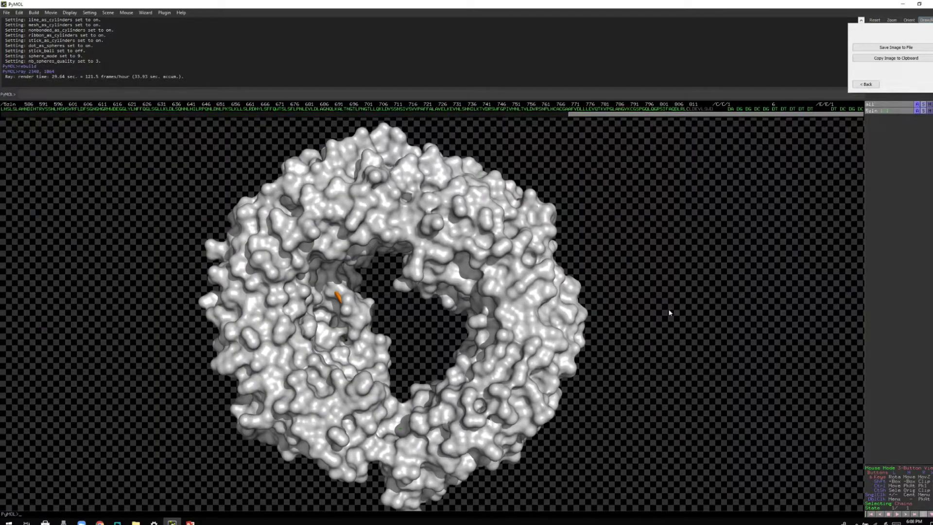
{"action": "left_click", "coordinate": [896, 48]}
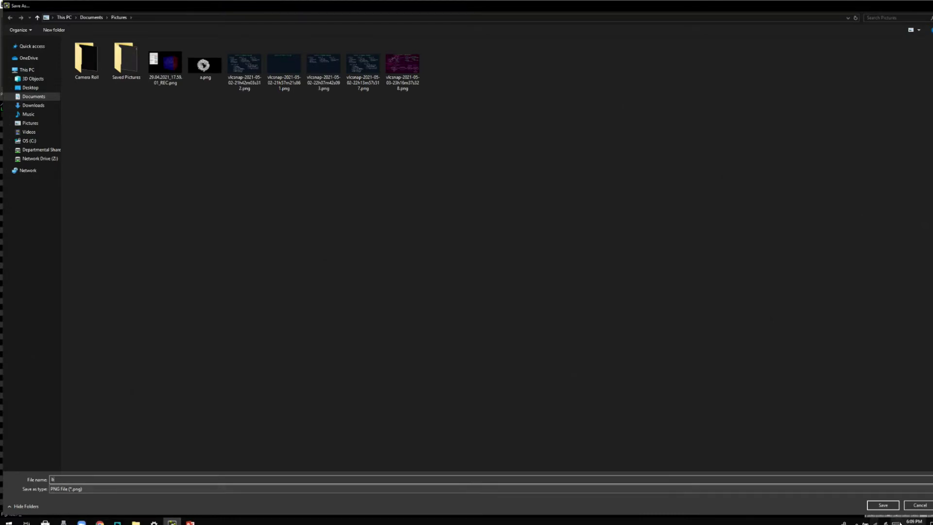
{"action": "type", "text": "b"}
{"action": "left_click", "coordinate": [877, 507]}
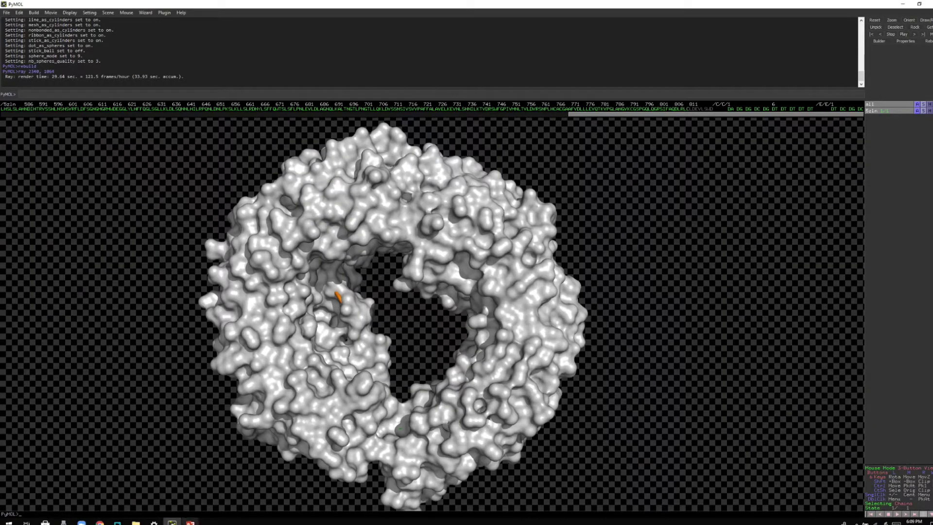
- Open the Pictures folder in File Explorer and select both a.png and b.png
{"action": "left_click", "coordinate": [190, 523]}
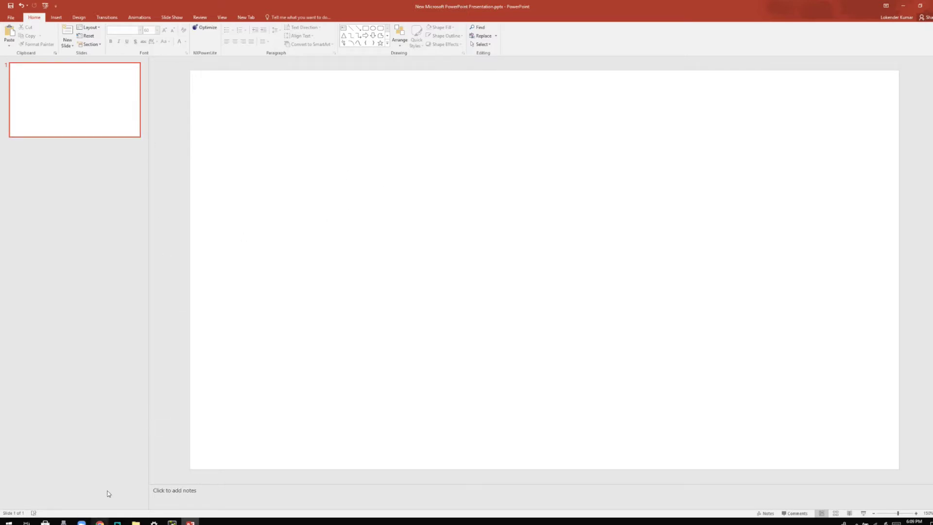
{"action": "left_click", "coordinate": [142, 523]}
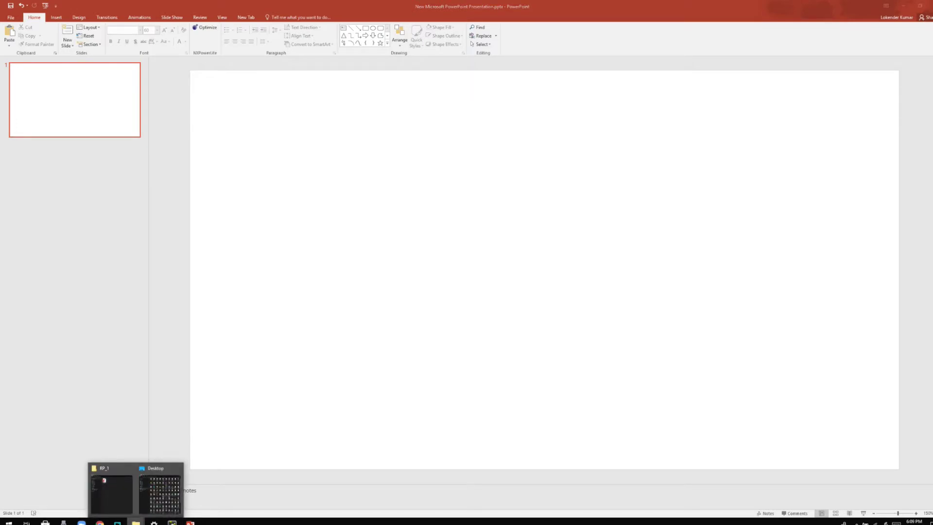
{"action": "left_click", "coordinate": [160, 494]}
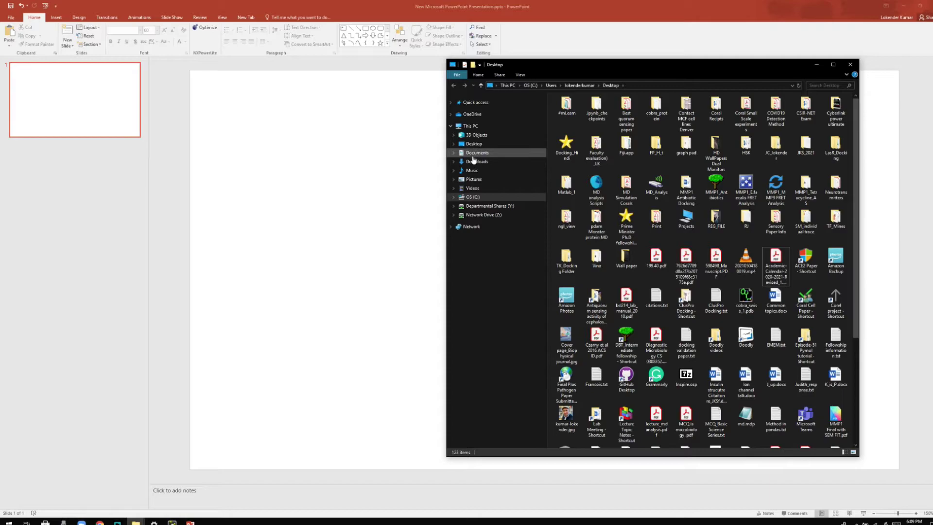
{"action": "left_click", "coordinate": [474, 179]}
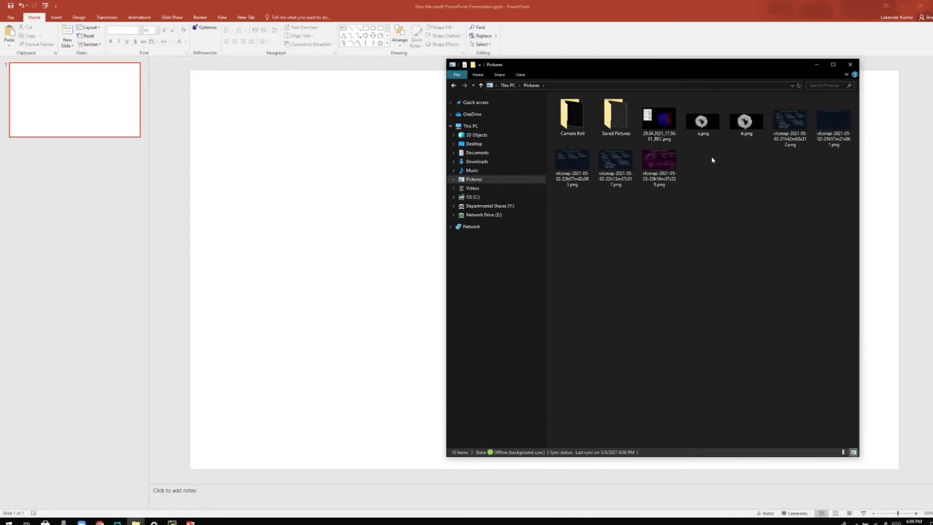
{"action": "left_click_drag", "start_coordinate": [710, 156], "coordinate": [752, 127]}
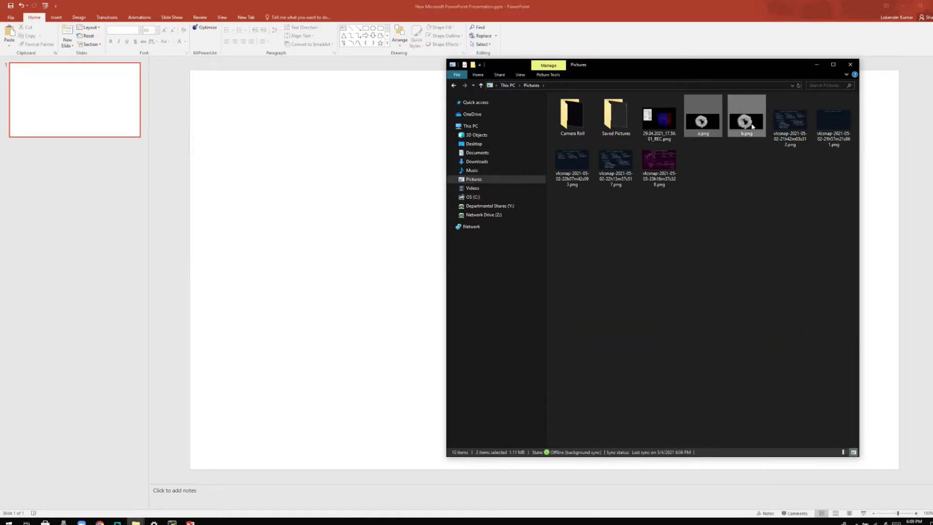
{"action": "left_click", "coordinate": [701, 130]}
{"action": "left_click", "coordinate": [748, 130], "text": "ctrl"}
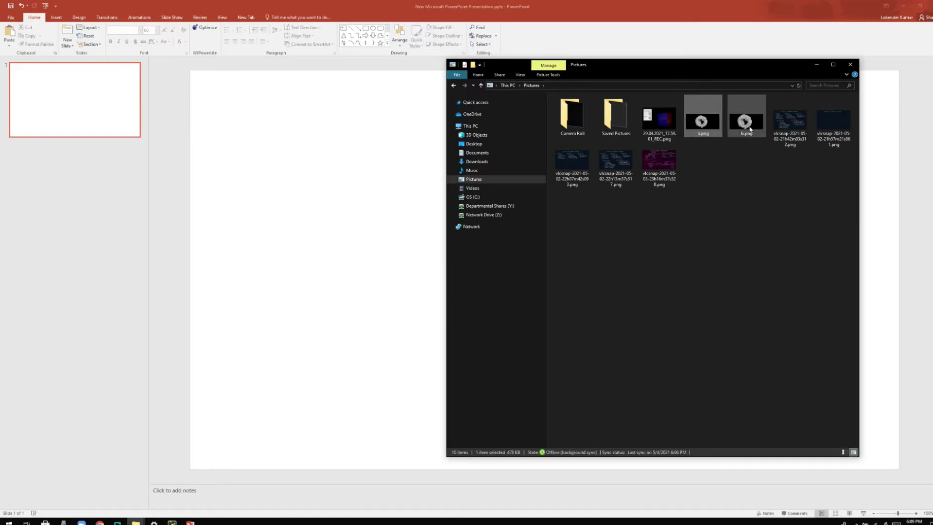
- Paste the two protein surface renders onto the PowerPoint slide
{"action": "left_click", "coordinate": [815, 65]}
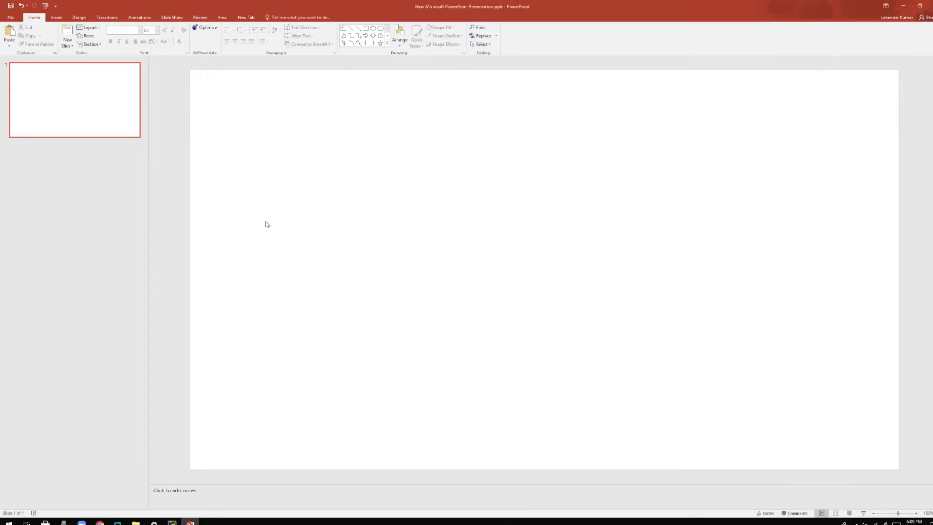
{"action": "key", "text": "ctrl+v"}
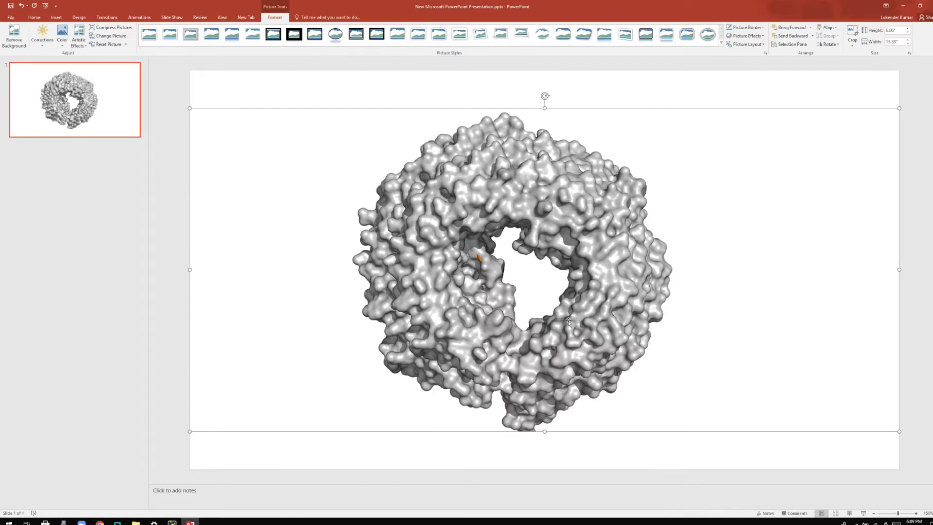
{"action": "left_click_drag", "start_coordinate": [578, 324], "coordinate": [490, 315]}
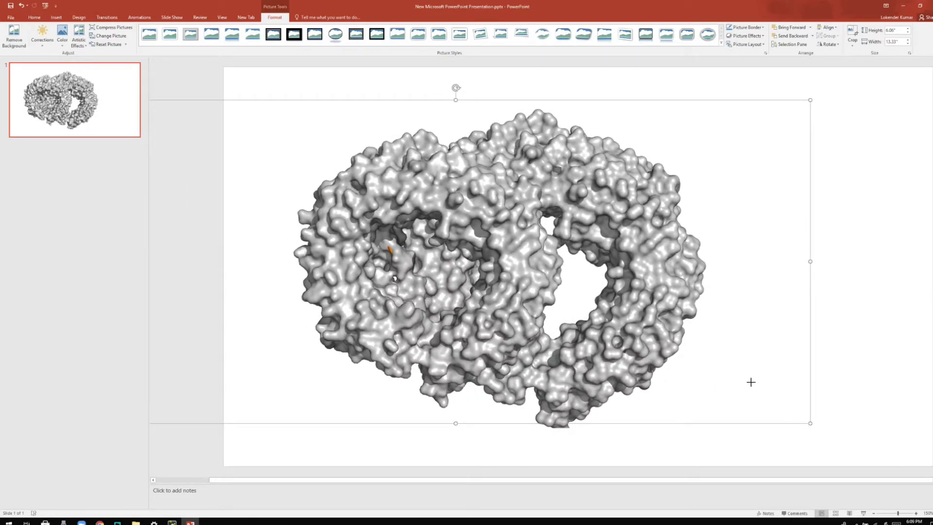
{"action": "key", "text": "Escape"}
- Resize the pictures to 9.42×4.28 and 11.05×5.02 inches and place them side by side
{"action": "left_click", "coordinate": [689, 334]}
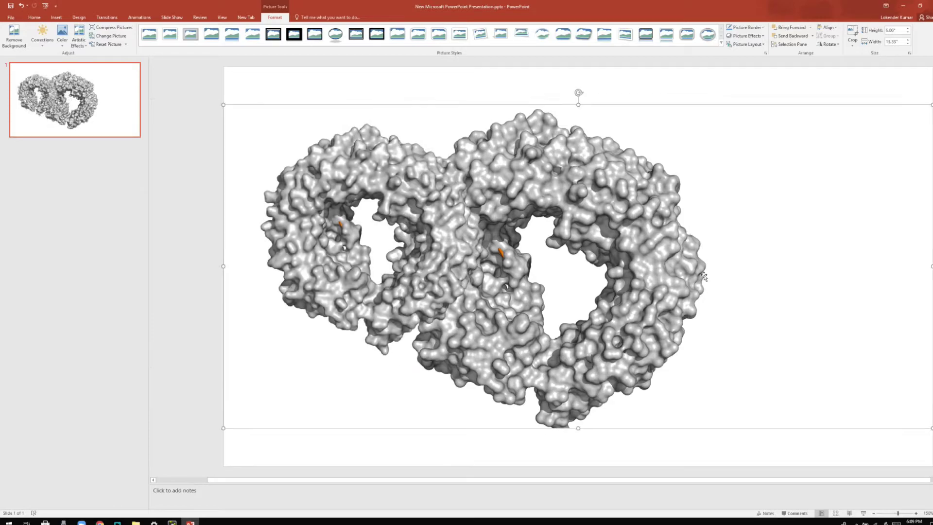
{"action": "left_click_drag", "start_coordinate": [930, 426], "coordinate": [631, 334]}
{"action": "left_click_drag", "start_coordinate": [484, 198], "coordinate": [309, 265]}
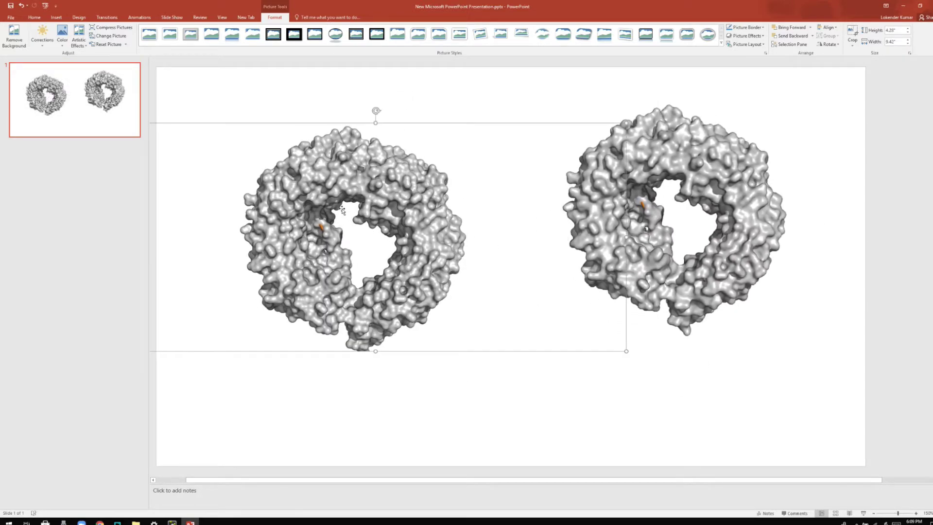
{"action": "left_click_drag", "start_coordinate": [206, 152], "coordinate": [369, 172]}
{"action": "left_click_drag", "start_coordinate": [771, 148], "coordinate": [636, 161]}
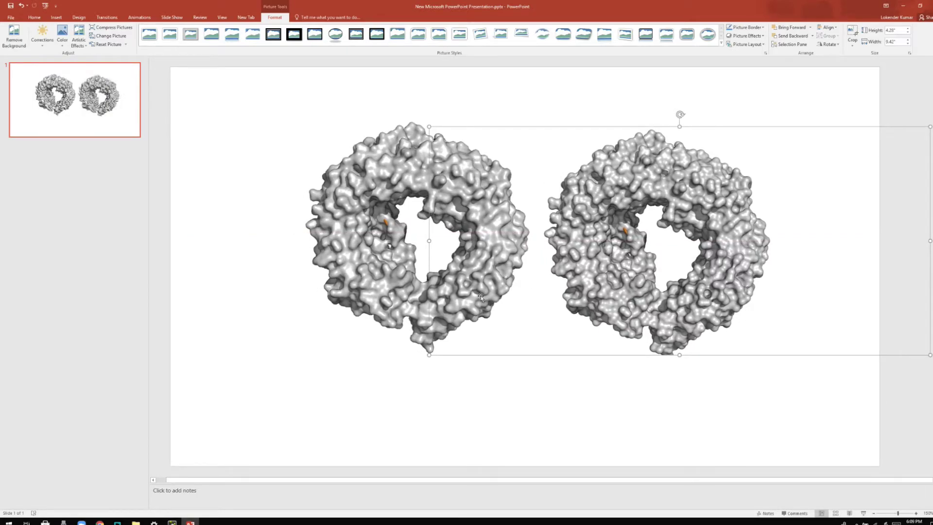
{"action": "left_click", "coordinate": [785, 100]}
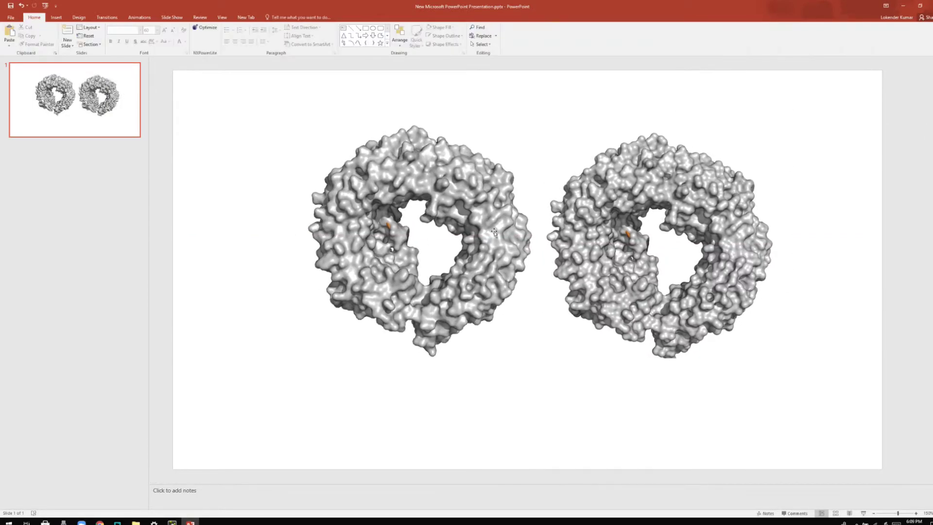
- Nudge the left and right pictures so they line up evenly
{"action": "left_click_drag", "start_coordinate": [487, 236], "coordinate": [451, 237]}
{"action": "mouse_move", "coordinate": [453, 193]}
{"action": "left_mouse_down"}
{"action": "mouse_move", "coordinate": [361, 192]}
{"action": "mouse_move", "coordinate": [471, 194]}
{"action": "left_mouse_up"}
{"action": "scroll", "coordinate": [434, 215], "scroll_direction": "up", "scroll_amount": 5, "text": "ctrl"}
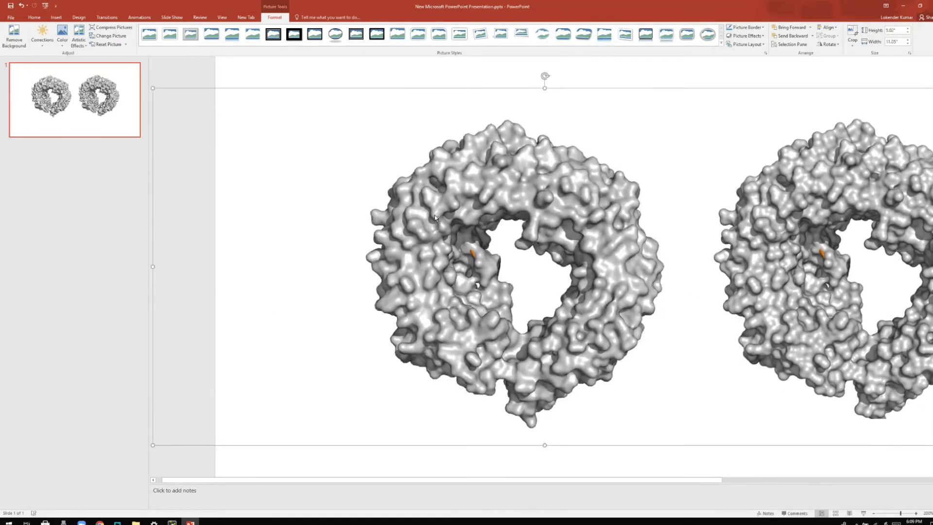
{"action": "left_click_drag", "start_coordinate": [572, 255], "coordinate": [504, 183]}
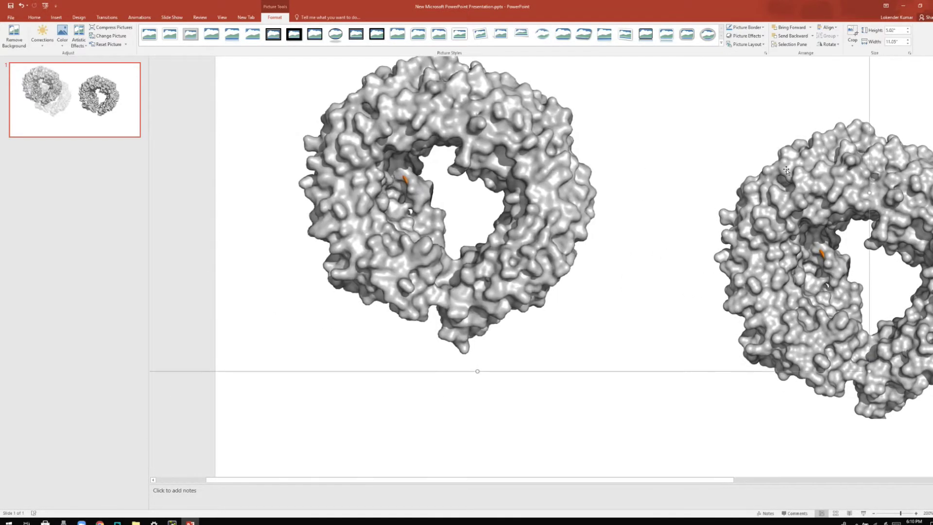
{"action": "left_click_drag", "start_coordinate": [564, 195], "coordinate": [546, 286]}
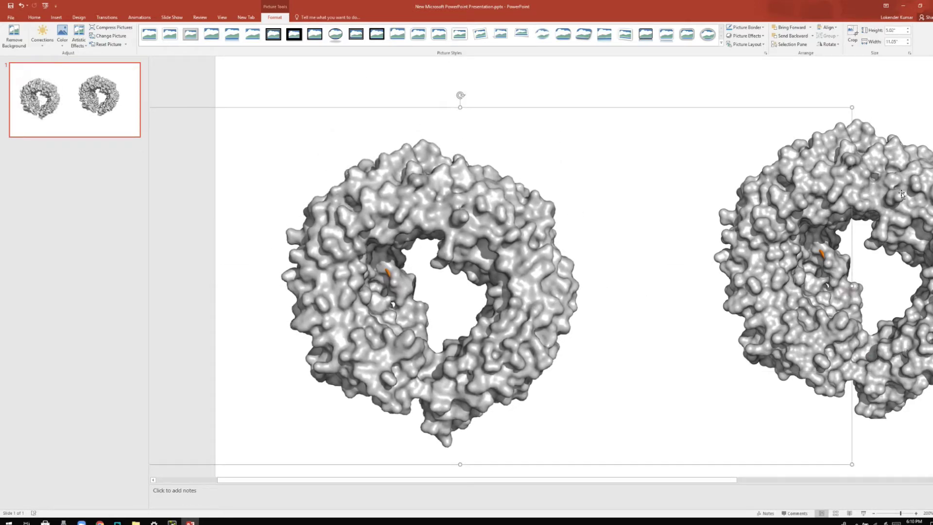
{"action": "left_click_drag", "start_coordinate": [896, 192], "coordinate": [780, 216]}
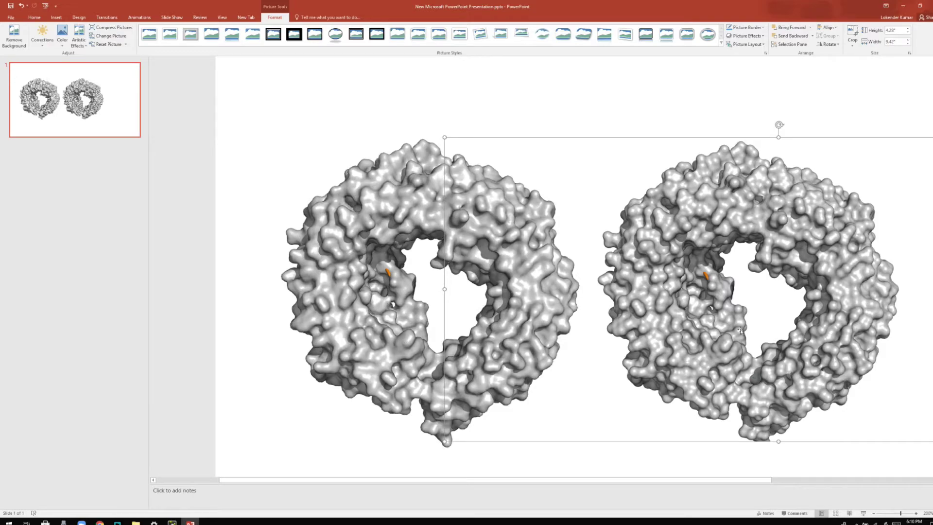
{"action": "left_click", "coordinate": [381, 219]}
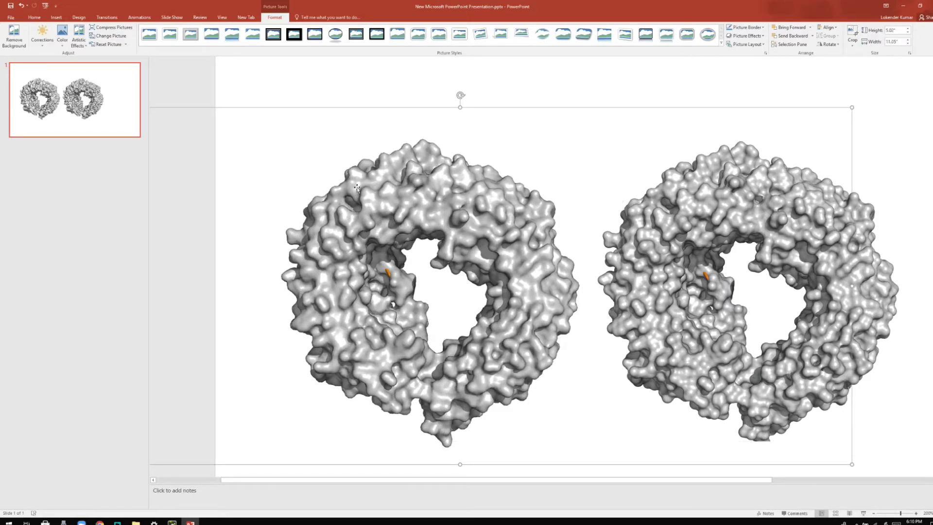
- Zoom in to compare surface detail, then space the pictures into opposite halves of the slide
{"action": "left_click", "coordinate": [906, 514]}
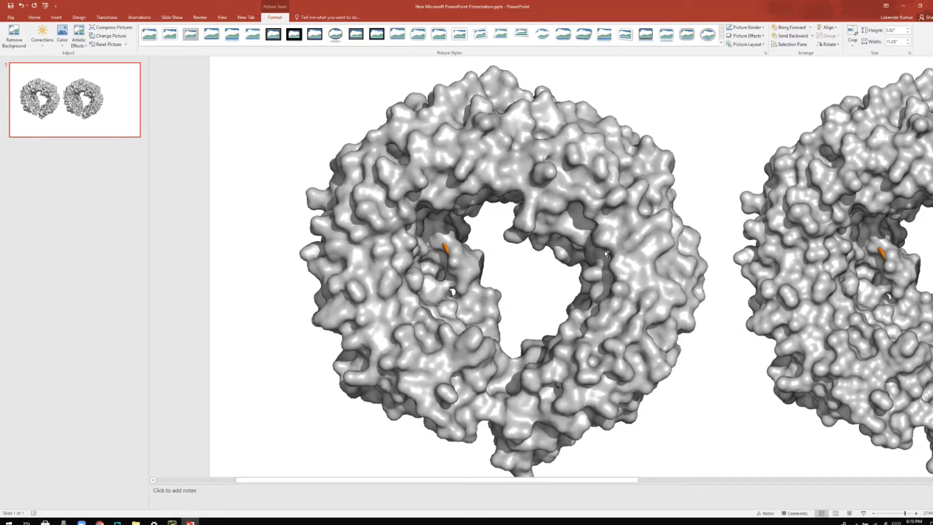
{"action": "scroll", "coordinate": [606, 252], "scroll_direction": "down", "scroll_amount": 5, "text": "ctrl"}
{"action": "scroll", "coordinate": [607, 253], "scroll_direction": "up", "scroll_amount": 2, "text": "ctrl"}
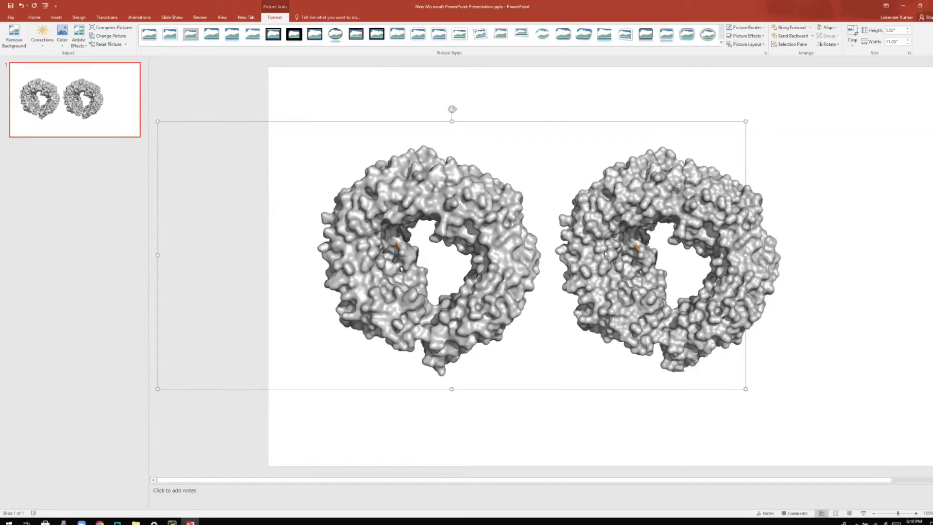
{"action": "left_click", "coordinate": [798, 209]}
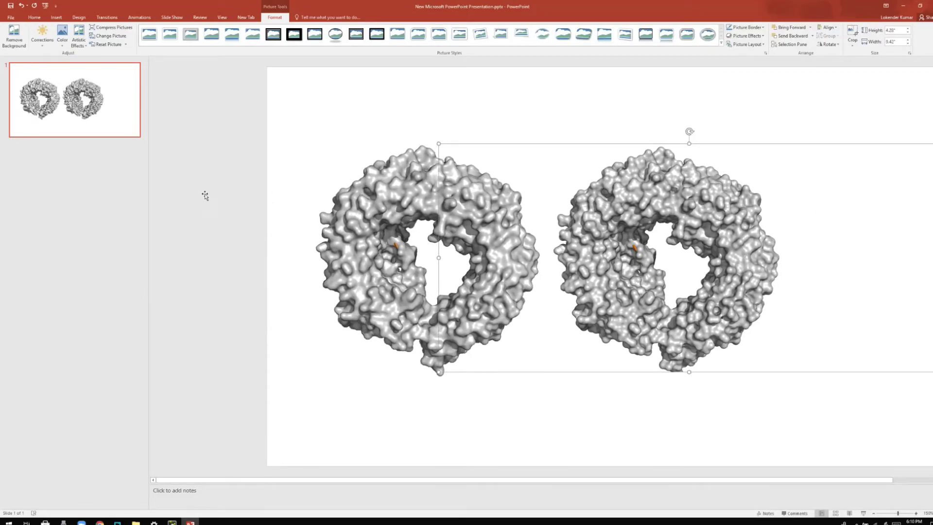
{"action": "scroll", "coordinate": [632, 262], "scroll_direction": "down", "scroll_amount": 2, "text": "ctrl"}
{"action": "left_click_drag", "start_coordinate": [635, 261], "coordinate": [782, 262]}
{"action": "left_click", "coordinate": [709, 332]}
{"action": "left_click_drag", "start_coordinate": [479, 261], "coordinate": [490, 258]}
{"action": "left_click", "coordinate": [208, 115]}
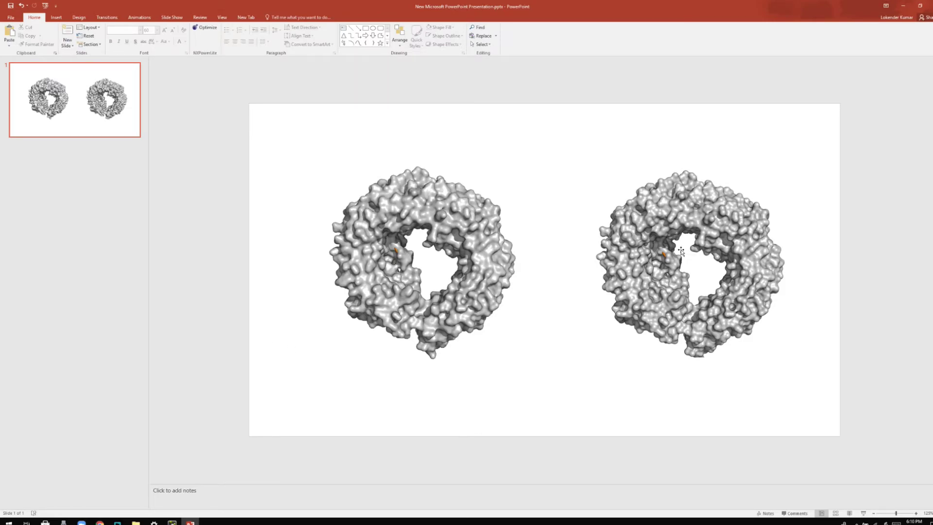
{"action": "left_click", "coordinate": [430, 221]}
{"action": "left_click", "coordinate": [893, 329]}
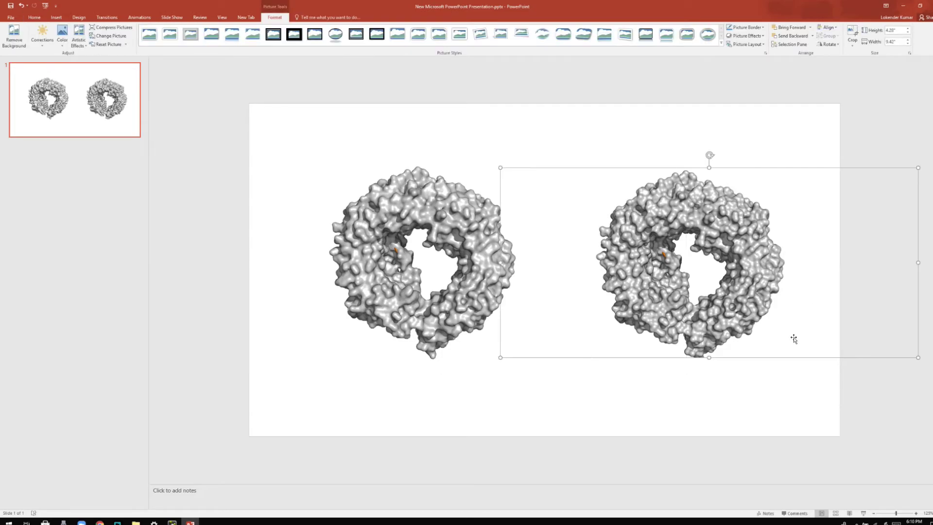
{"action": "left_click", "coordinate": [781, 410]}
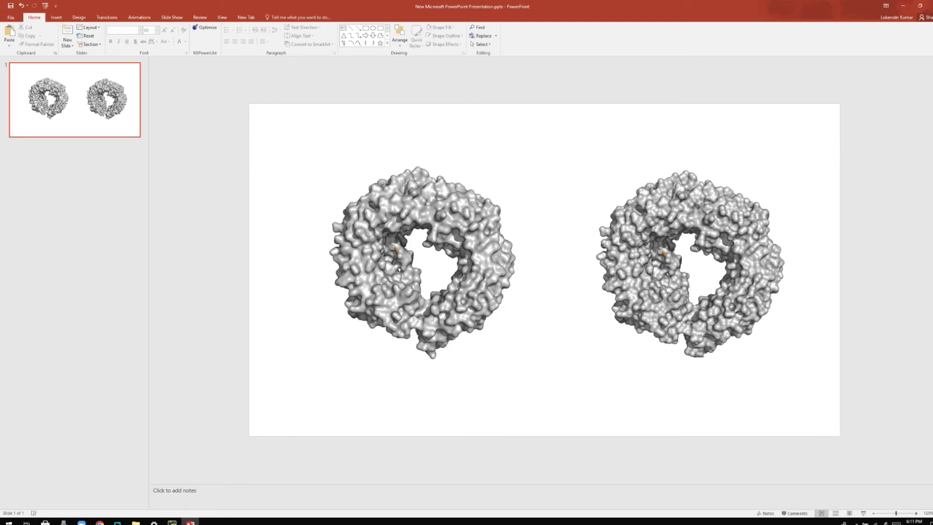
- Bring PyMOL forward, clear the ray image, and rotate the receptor surface about 90 degrees
{"action": "left_click", "coordinate": [172, 522]}
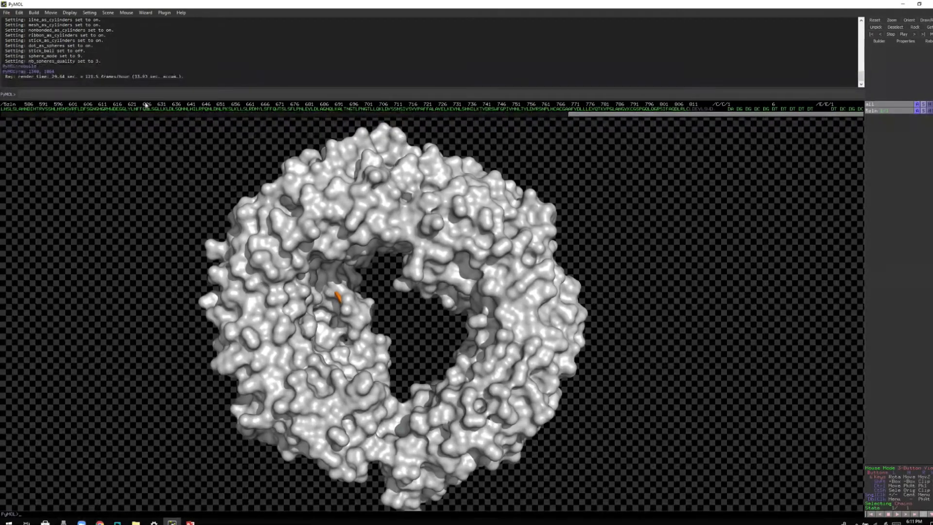
{"action": "left_click", "coordinate": [489, 325]}
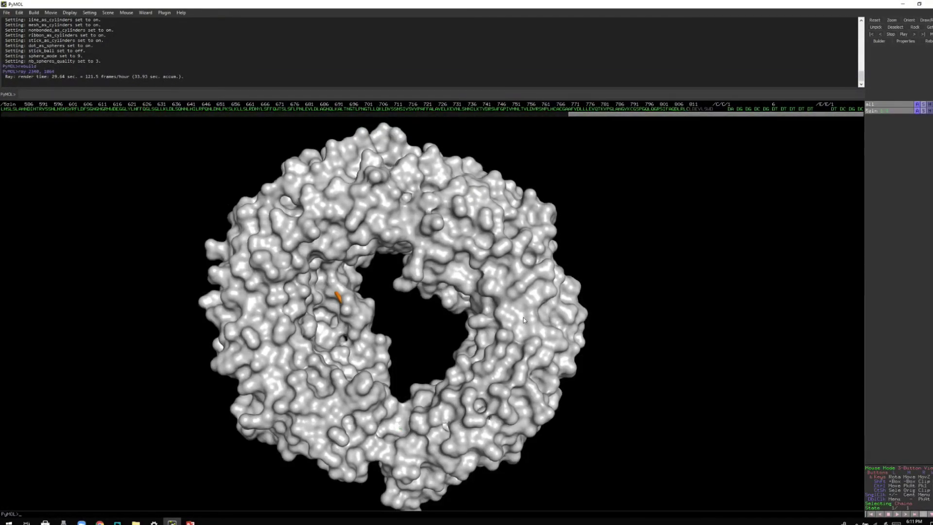
{"action": "left_click_drag", "start_coordinate": [525, 320], "coordinate": [326, 309]}
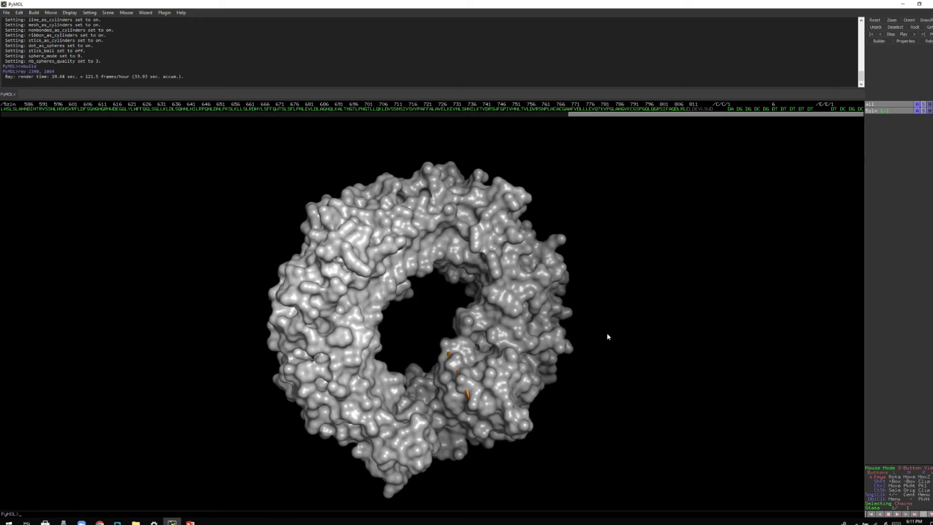